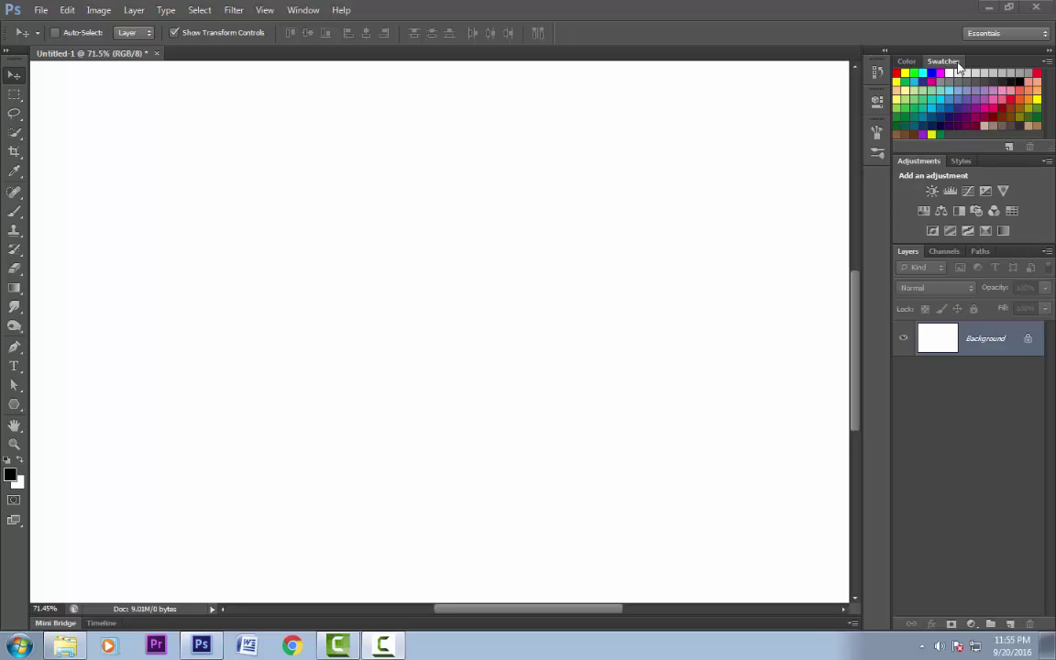
Look through the available swatch libraries and the Gradient tool's preset list and gradient libraries
{"action": "left_click", "coordinate": [1048, 61]}
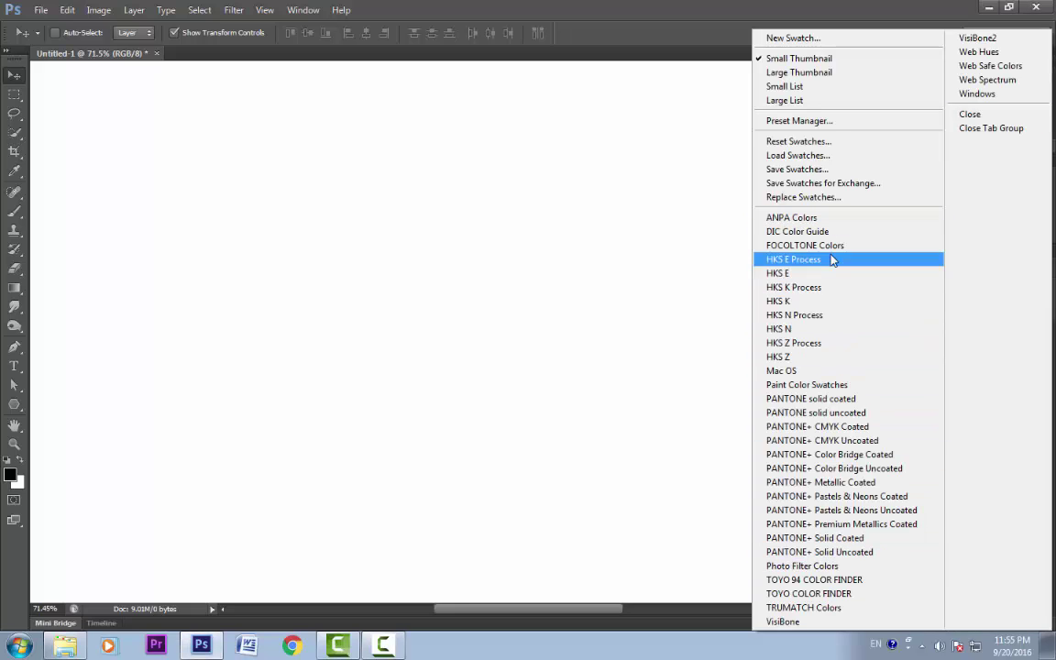
{"action": "left_click", "coordinate": [720, 82]}
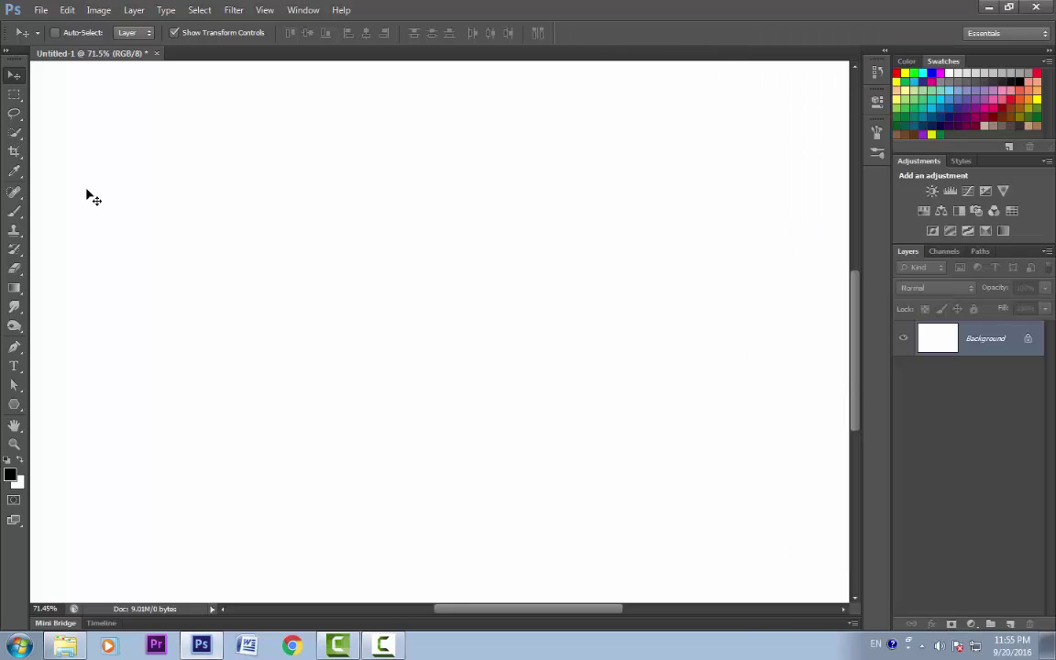
{"action": "left_click", "coordinate": [14, 288]}
{"action": "left_click", "coordinate": [106, 34]}
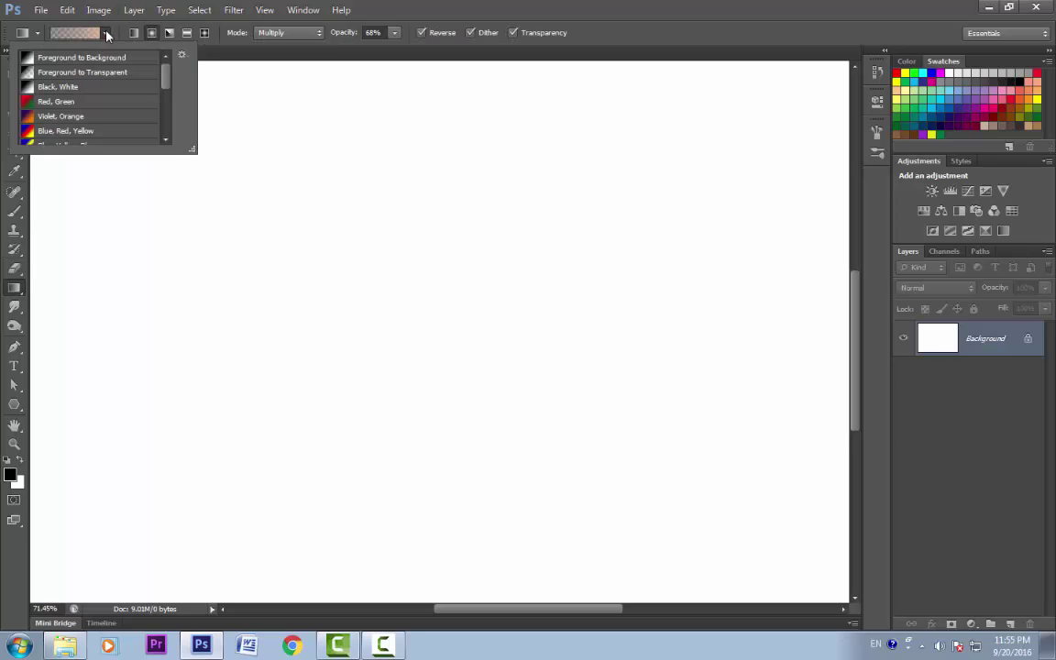
{"action": "mouse_move", "coordinate": [167, 75]}
{"action": "left_mouse_down"}
{"action": "mouse_move", "coordinate": [162, 132]}
{"action": "mouse_move", "coordinate": [173, 70]}
{"action": "left_mouse_up"}
{"action": "left_click", "coordinate": [184, 56]}
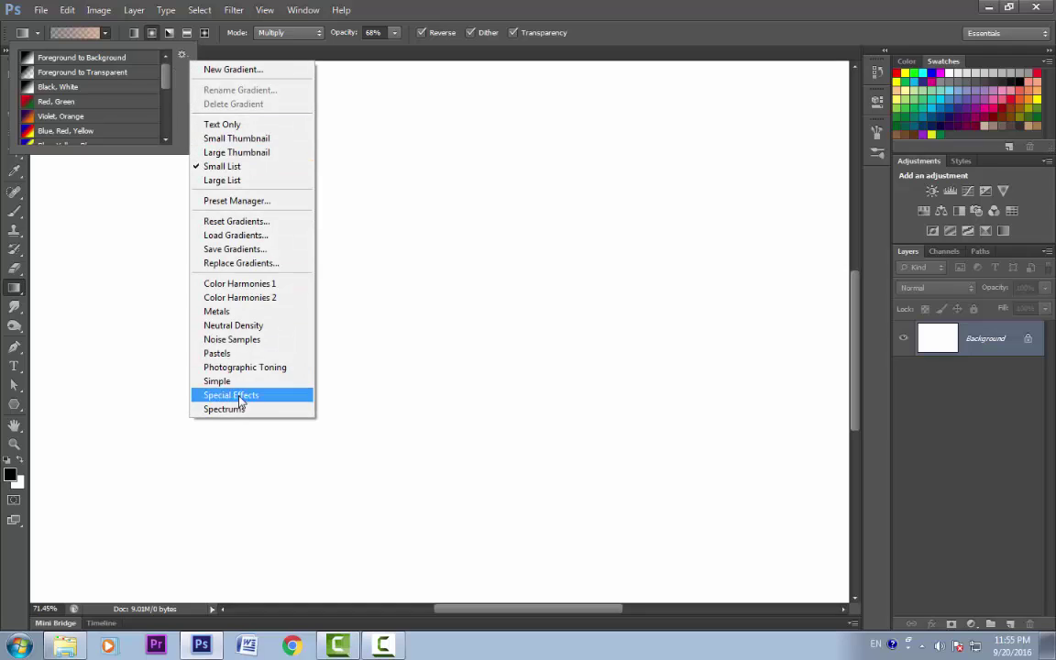
{"action": "left_click", "coordinate": [184, 55]}
View the saved tool presets for the Gradient tool
{"action": "left_click", "coordinate": [34, 35]}
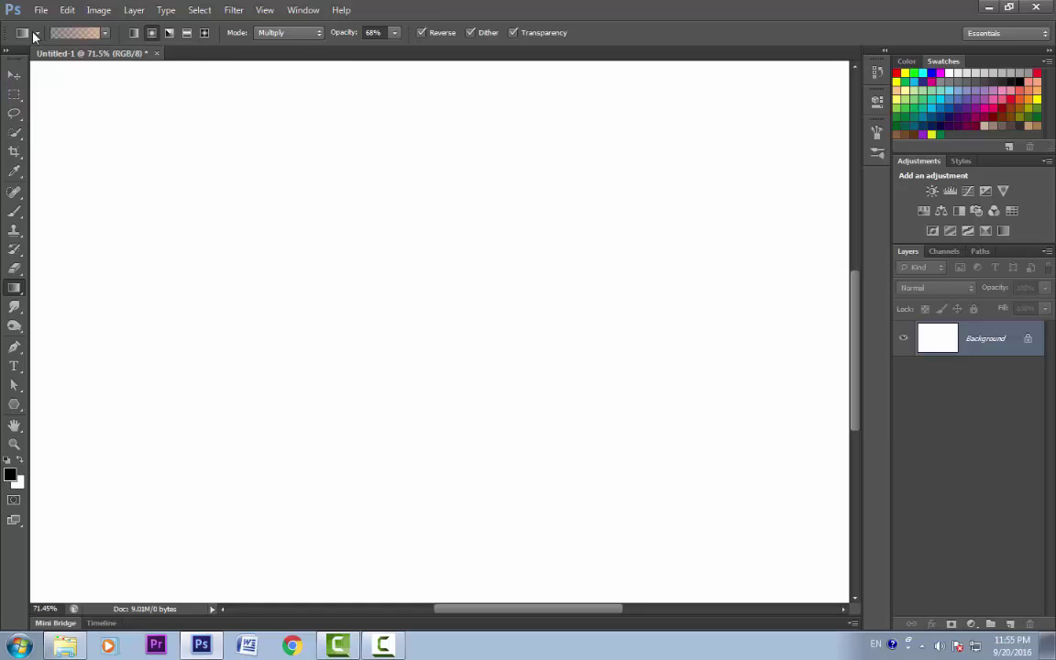
{"action": "left_click", "coordinate": [34, 35]}
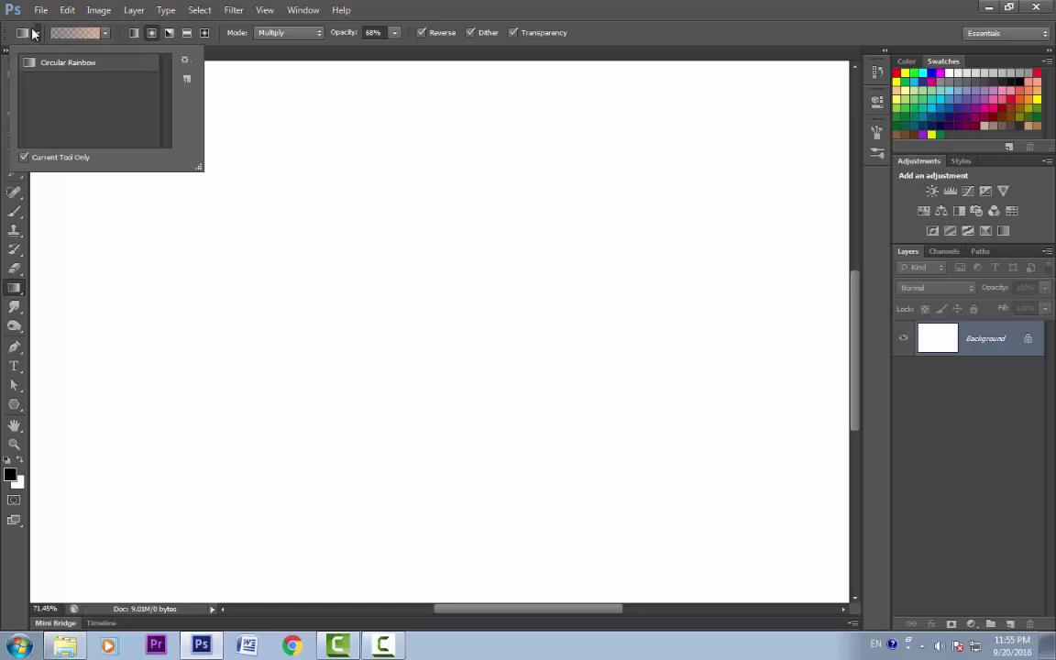
{"action": "left_click", "coordinate": [36, 33]}
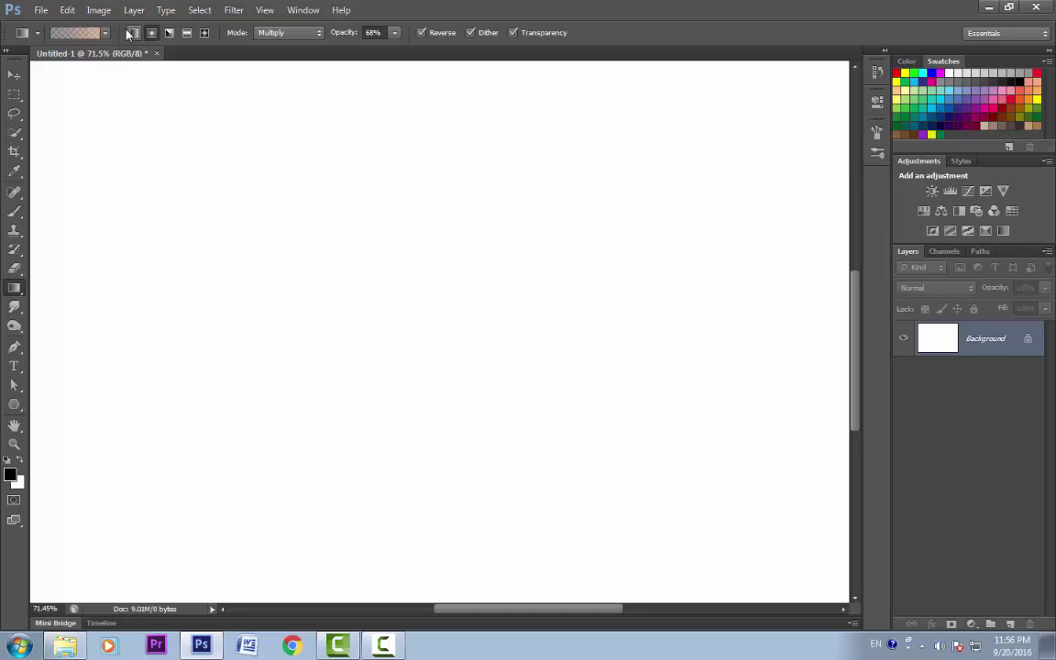
Open the Preset Manager, review its brush presets and loadable brush libraries, and close it
{"action": "left_click", "coordinate": [69, 11]}
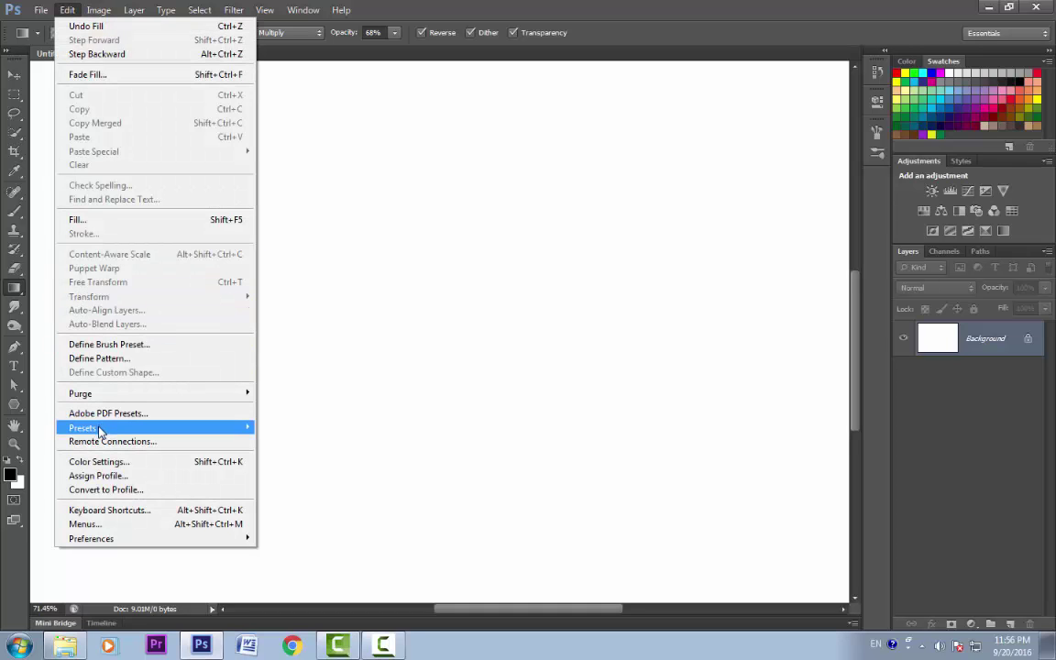
{"action": "mouse_move", "coordinate": [101, 428]}
{"action": "left_click", "coordinate": [289, 429]}
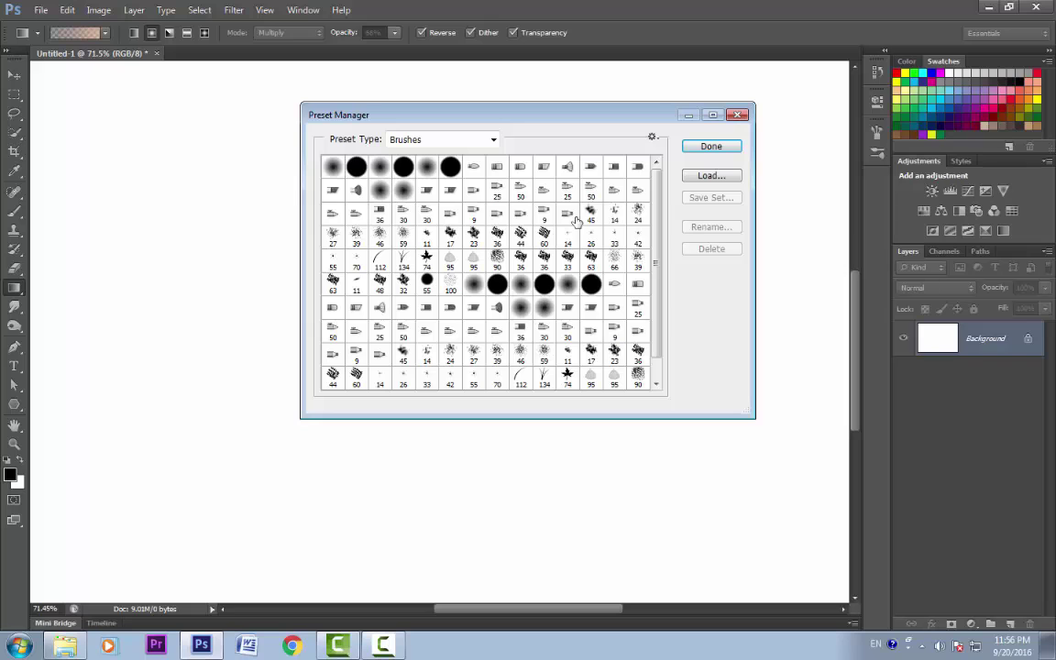
{"action": "left_click", "coordinate": [651, 137]}
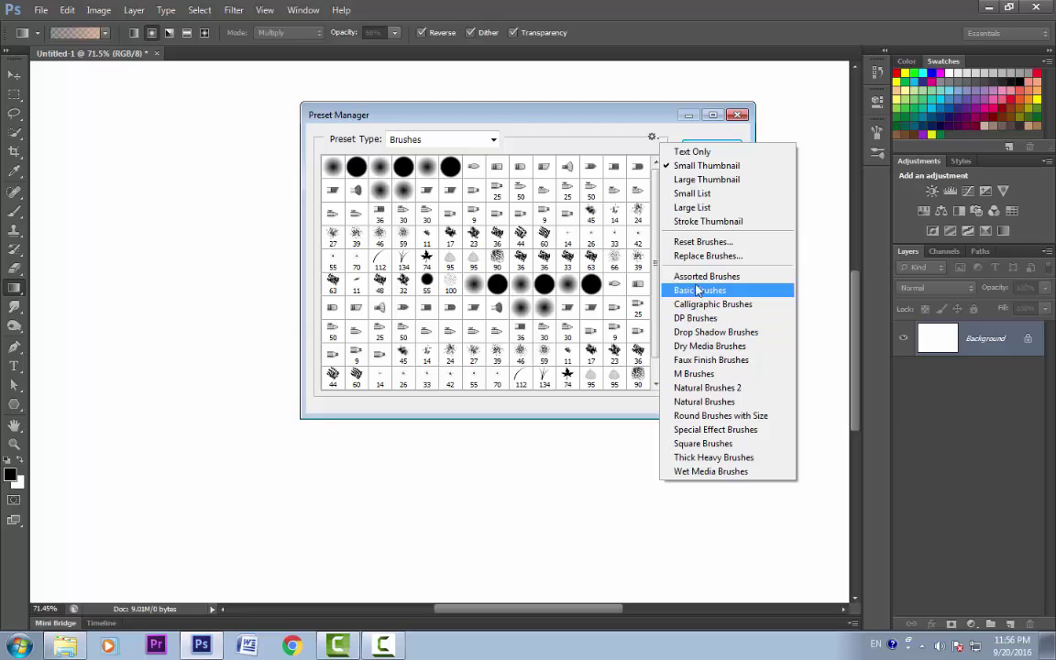
{"action": "left_click", "coordinate": [664, 144]}
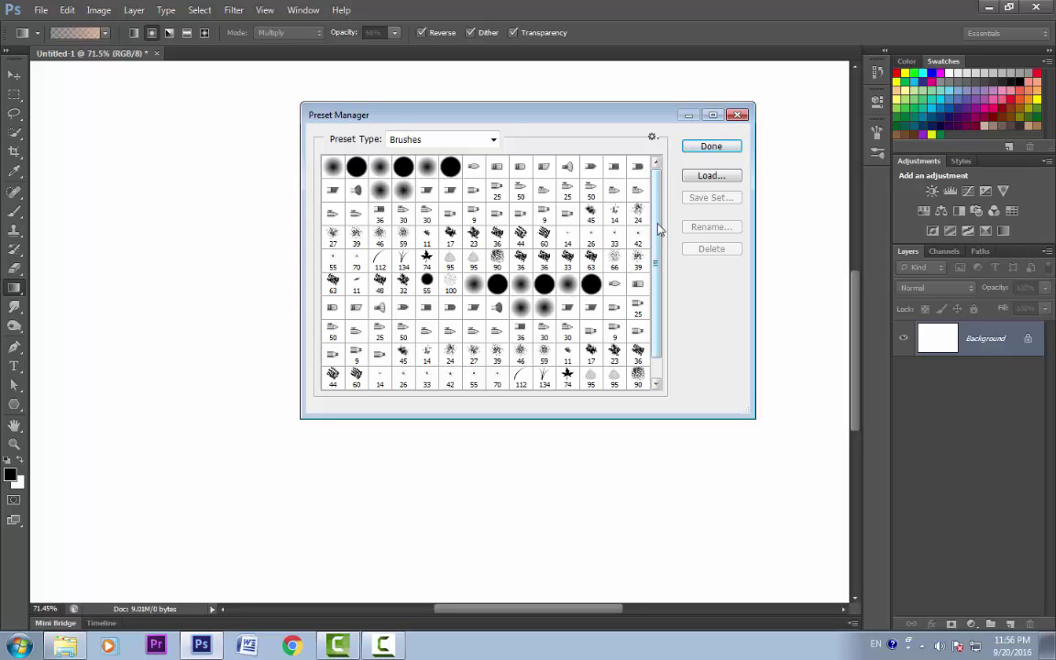
{"action": "scroll", "coordinate": [656, 280], "scroll_direction": "down", "scroll_amount": 1}
{"action": "left_click", "coordinate": [738, 114]}
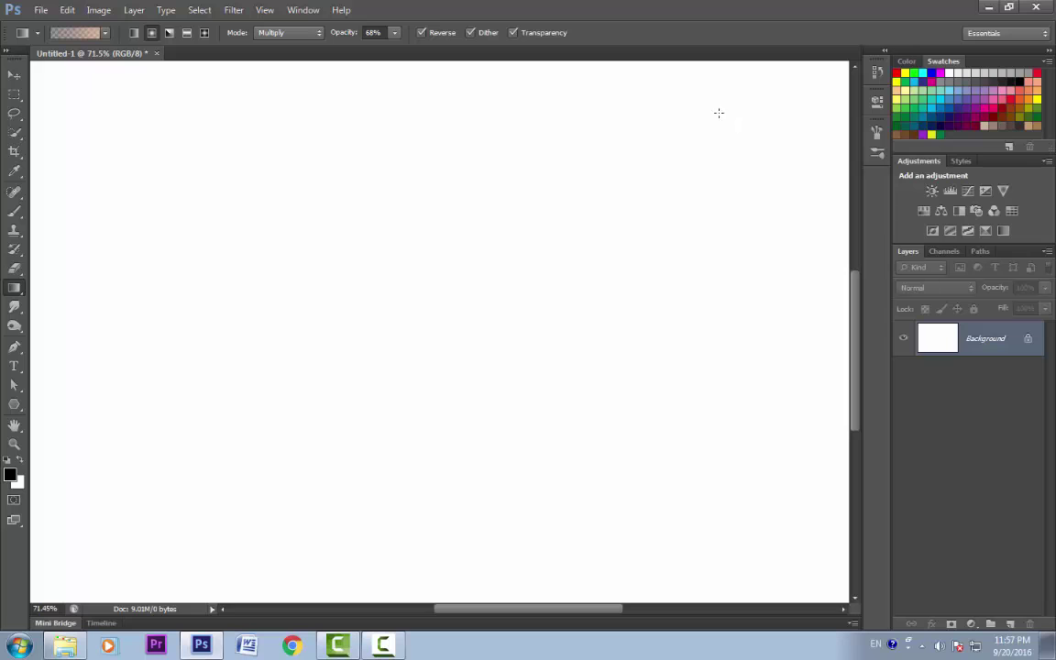
With the Brush tool active, move the Soft Round brush to the end of the brush list in the Preset Manager
{"action": "left_click", "coordinate": [14, 211]}
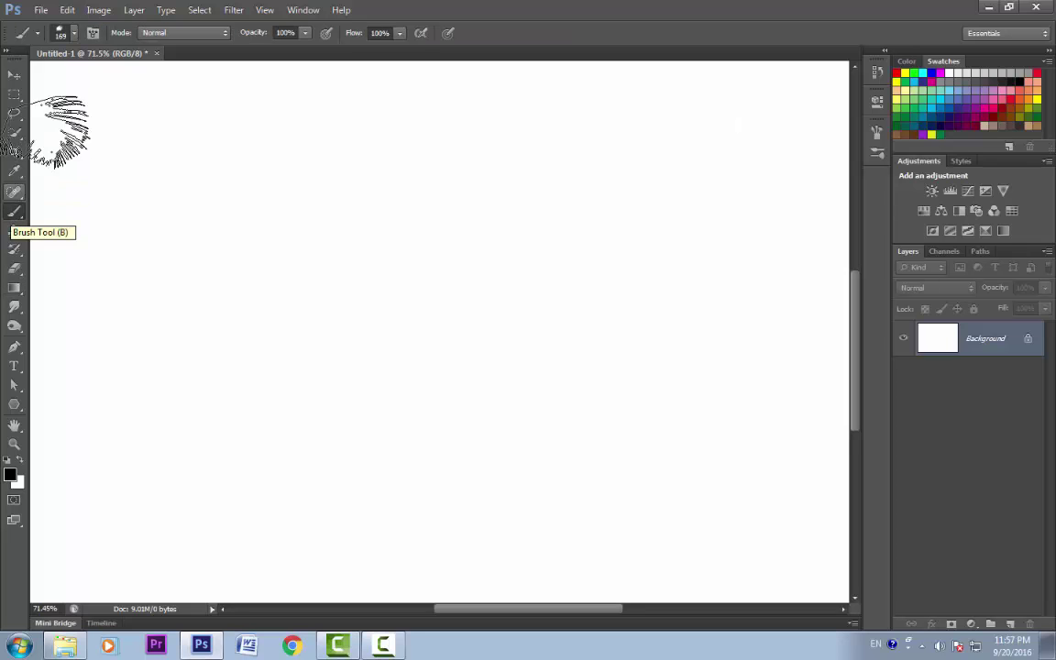
{"action": "left_click", "coordinate": [75, 34]}
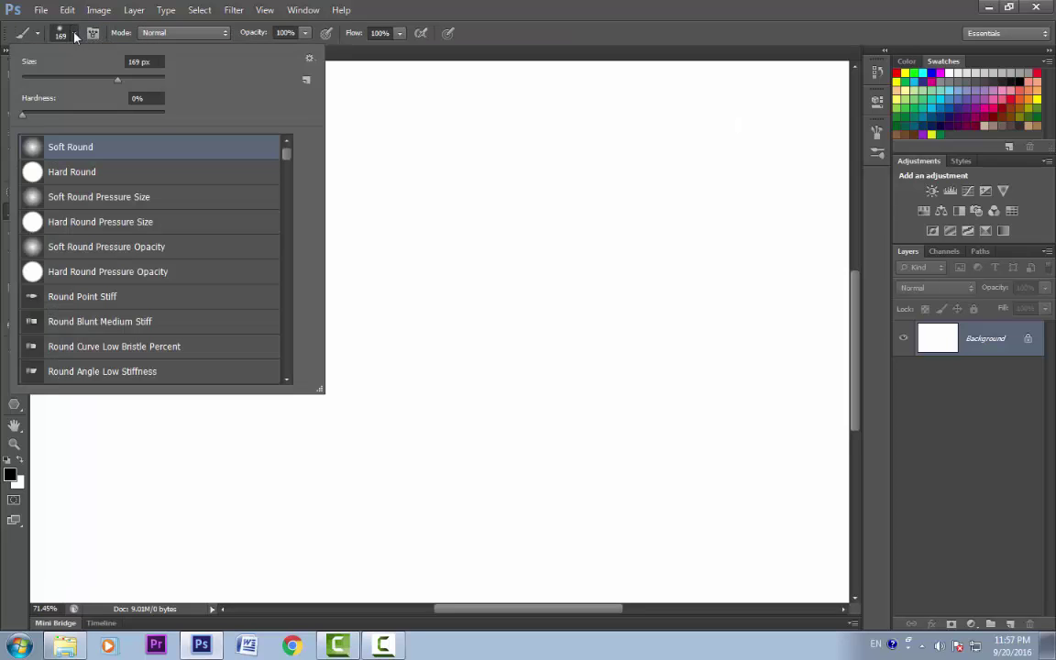
{"action": "left_click", "coordinate": [310, 59]}
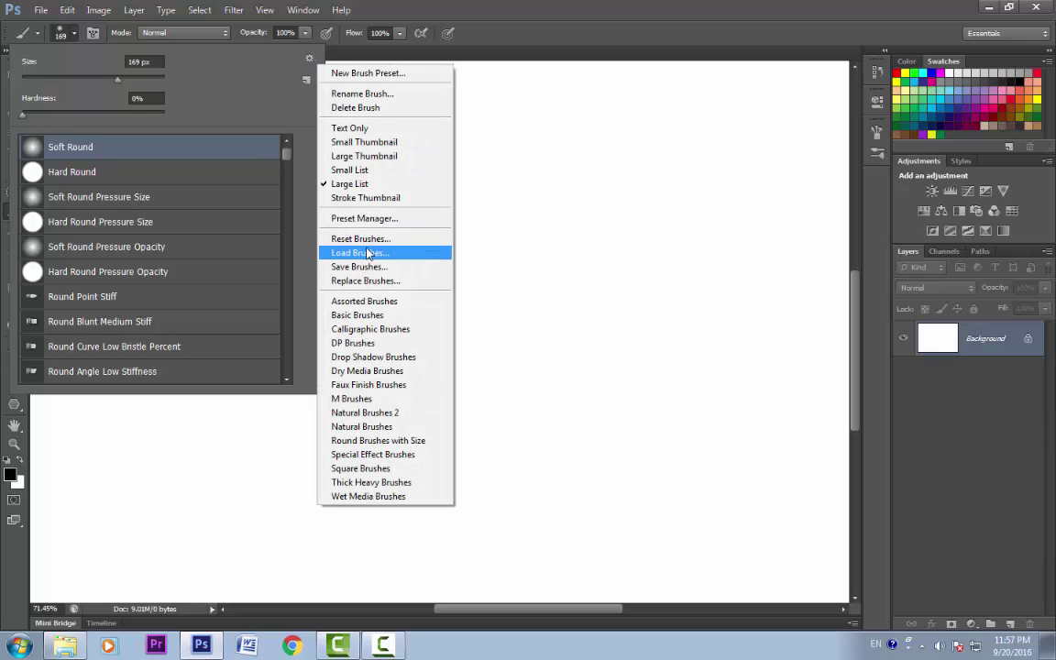
{"action": "left_click", "coordinate": [358, 218]}
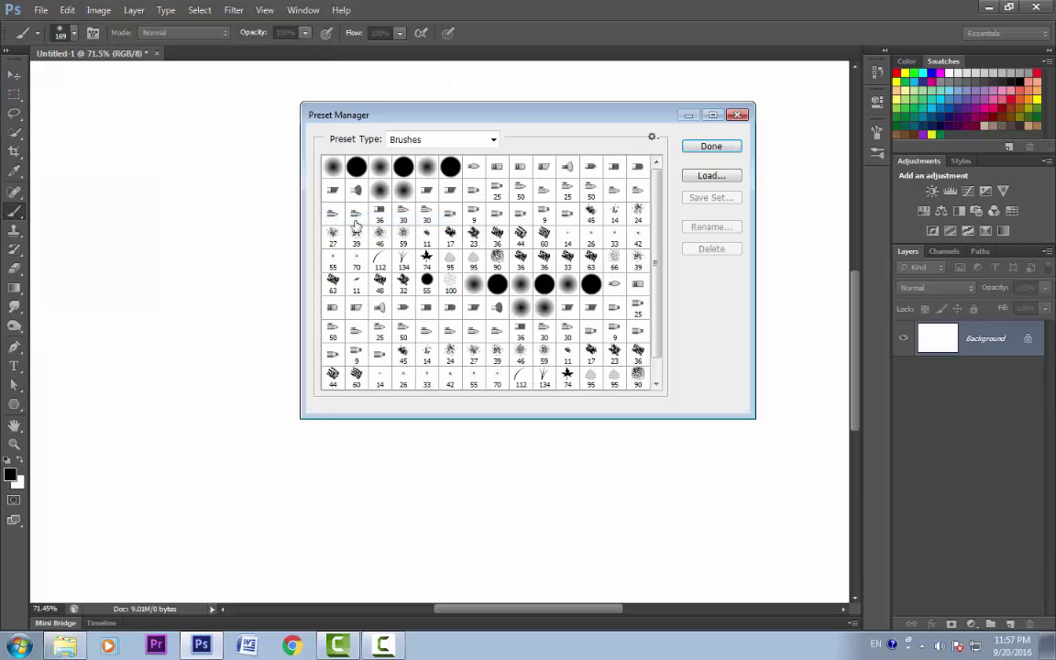
{"action": "scroll", "coordinate": [656, 264], "scroll_direction": "down", "scroll_amount": 2}
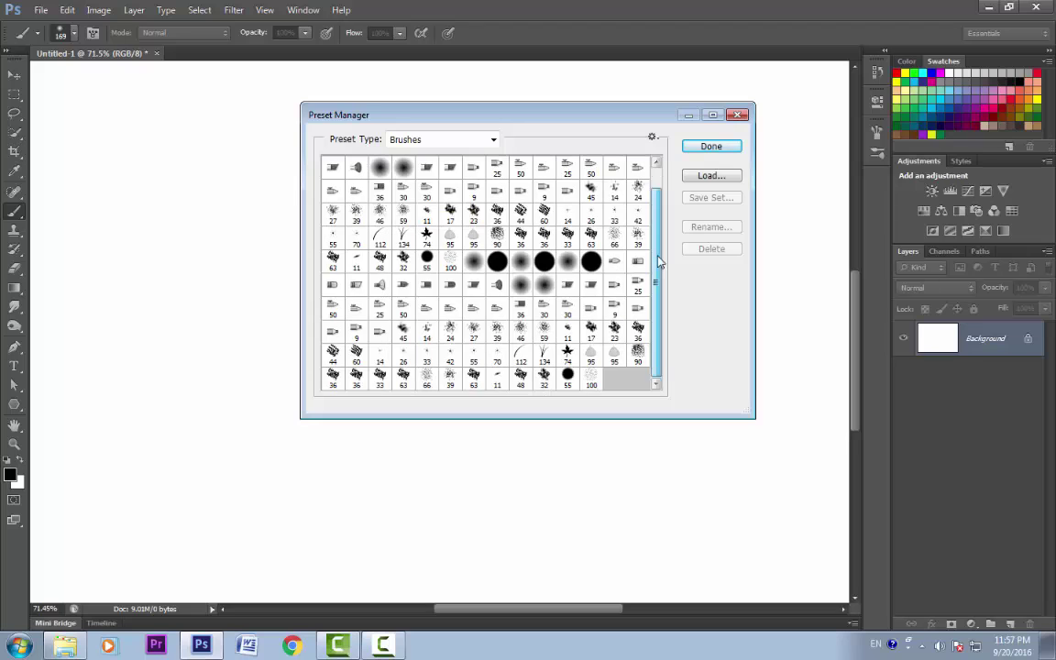
{"action": "scroll", "coordinate": [656, 264], "scroll_direction": "up", "scroll_amount": 2}
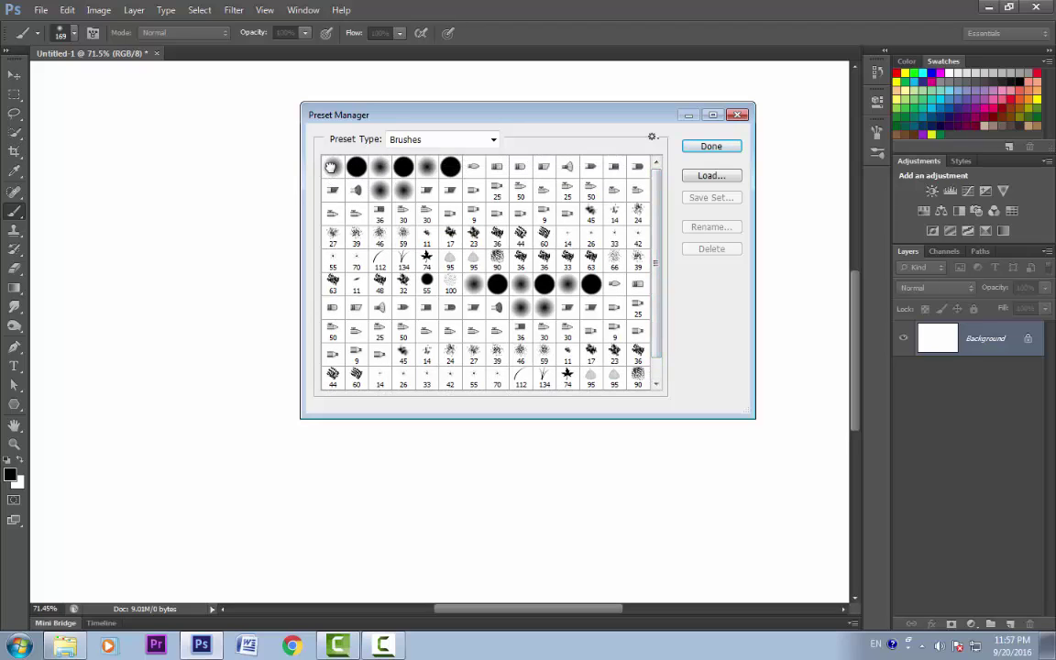
{"action": "mouse_move", "coordinate": [332, 166]}
{"action": "left_mouse_down"}
{"action": "mouse_move", "coordinate": [649, 398]}
{"action": "mouse_move", "coordinate": [613, 401]}
{"action": "mouse_move", "coordinate": [619, 409]}
{"action": "left_mouse_up"}
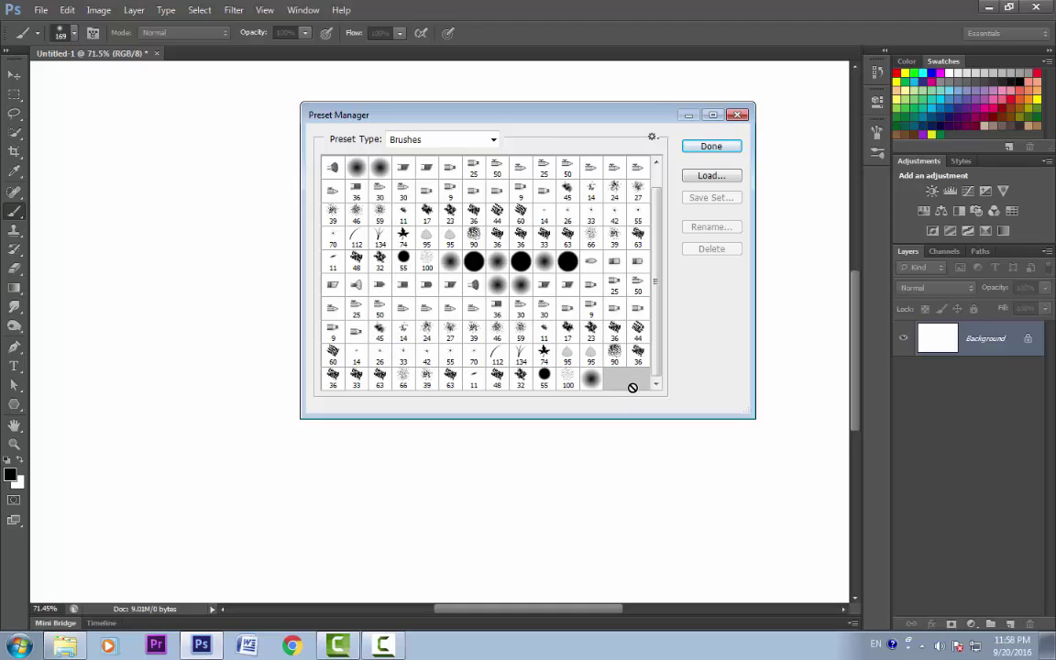
{"action": "left_click", "coordinate": [712, 145]}
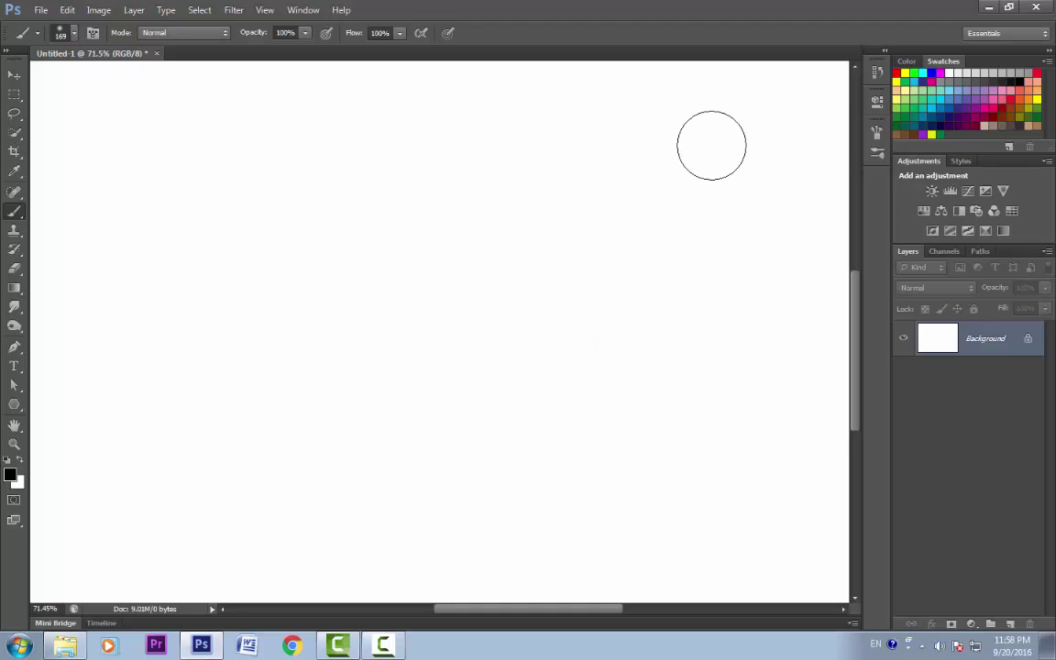
Check the brush order in the brush picker and move Soft Round back to the start in the Preset Manager
{"action": "left_click", "coordinate": [66, 35]}
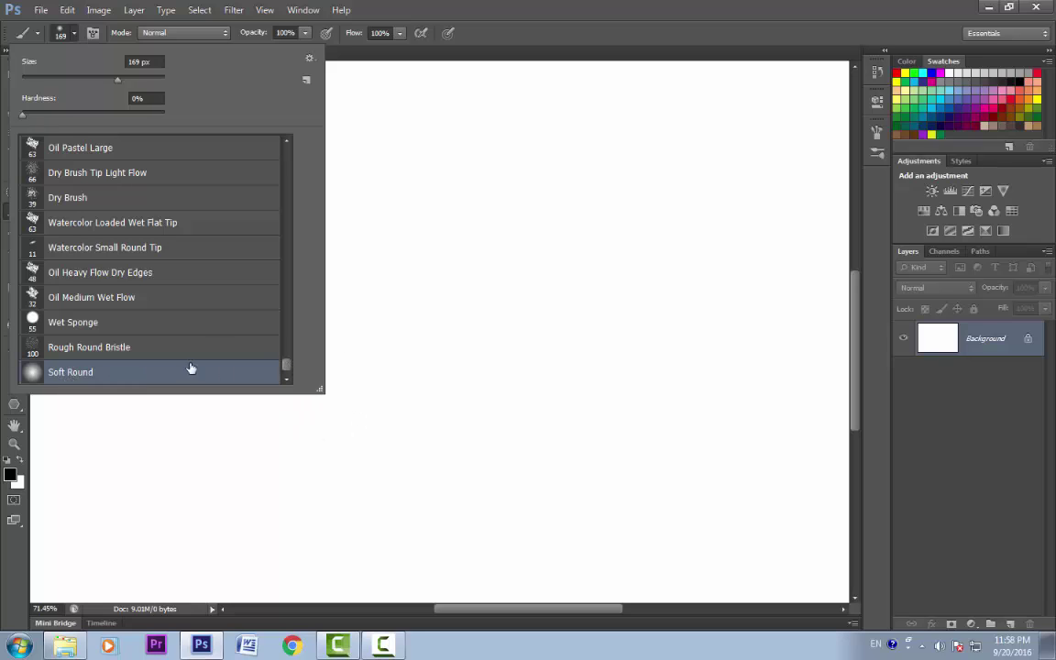
{"action": "mouse_move", "coordinate": [286, 370]}
{"action": "left_mouse_down"}
{"action": "mouse_move", "coordinate": [288, 151]}
{"action": "mouse_move", "coordinate": [287, 368]}
{"action": "left_mouse_up"}
{"action": "left_click", "coordinate": [309, 58]}
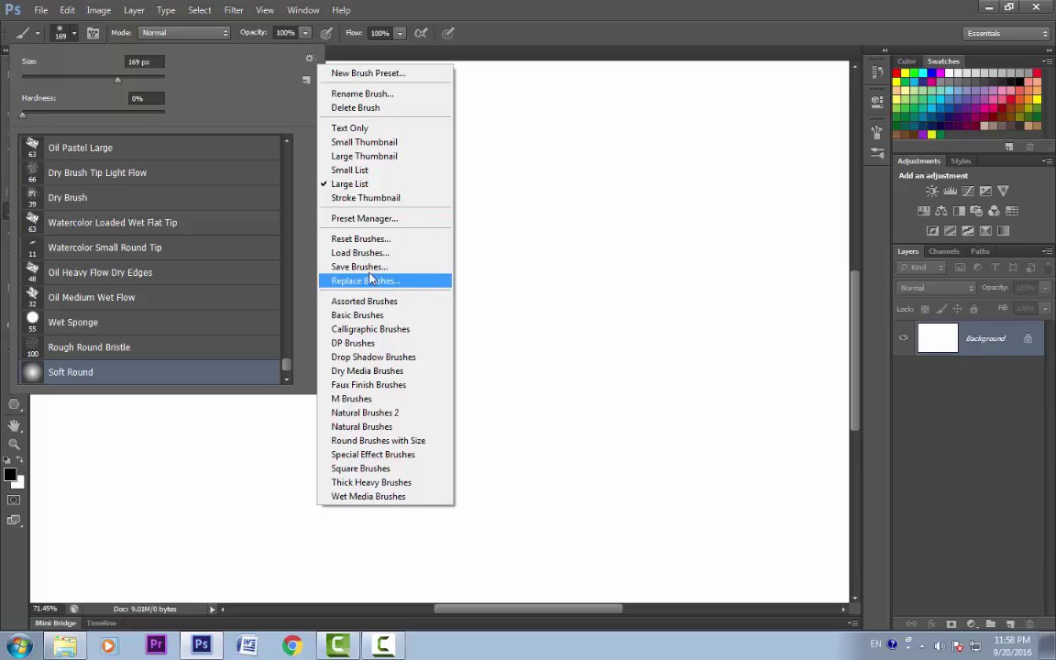
{"action": "left_click", "coordinate": [364, 218]}
{"action": "scroll", "coordinate": [661, 330], "scroll_direction": "down", "scroll_amount": 1}
{"action": "mouse_move", "coordinate": [592, 379]}
{"action": "left_mouse_down"}
{"action": "mouse_move", "coordinate": [629, 375]}
{"action": "mouse_move", "coordinate": [525, 344]}
{"action": "mouse_move", "coordinate": [315, 161]}
{"action": "mouse_move", "coordinate": [316, 129]}
{"action": "mouse_move", "coordinate": [287, 114]}
{"action": "left_mouse_up"}
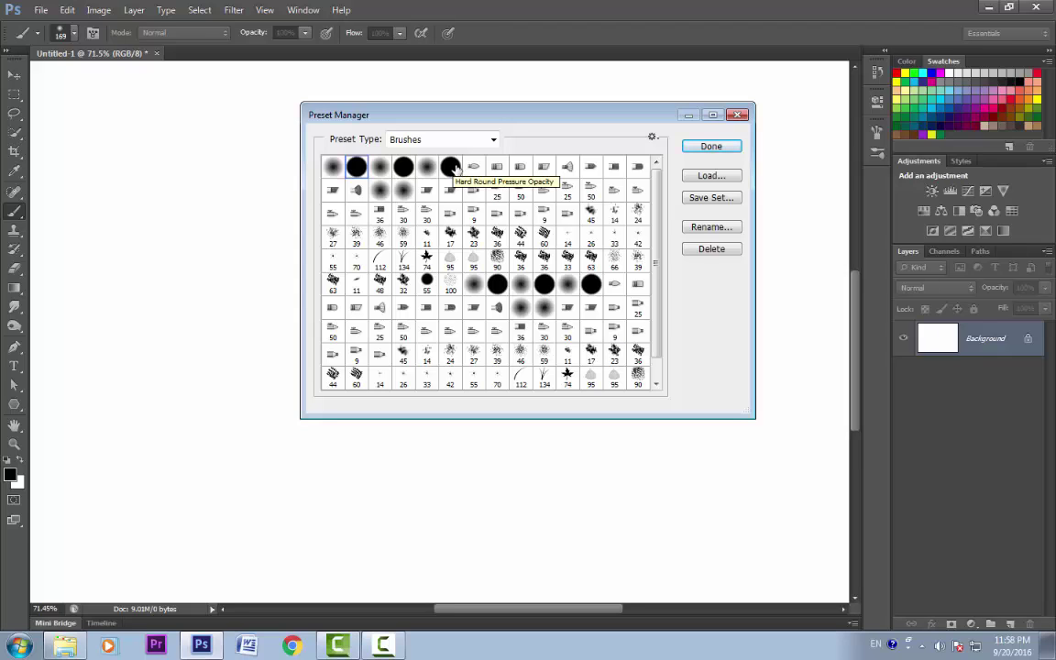
Move the five brushes from Hard Round through Hard Round Pressure Opacity to the list's end, and return them behind Soft Round
{"action": "left_click", "coordinate": [451, 166], "text": "shift"}
{"action": "mouse_move", "coordinate": [451, 166]}
{"action": "left_mouse_down"}
{"action": "mouse_move", "coordinate": [440, 188]}
{"action": "mouse_move", "coordinate": [535, 336]}
{"action": "mouse_move", "coordinate": [579, 356]}
{"action": "mouse_move", "coordinate": [647, 416]}
{"action": "mouse_move", "coordinate": [628, 410]}
{"action": "left_mouse_up"}
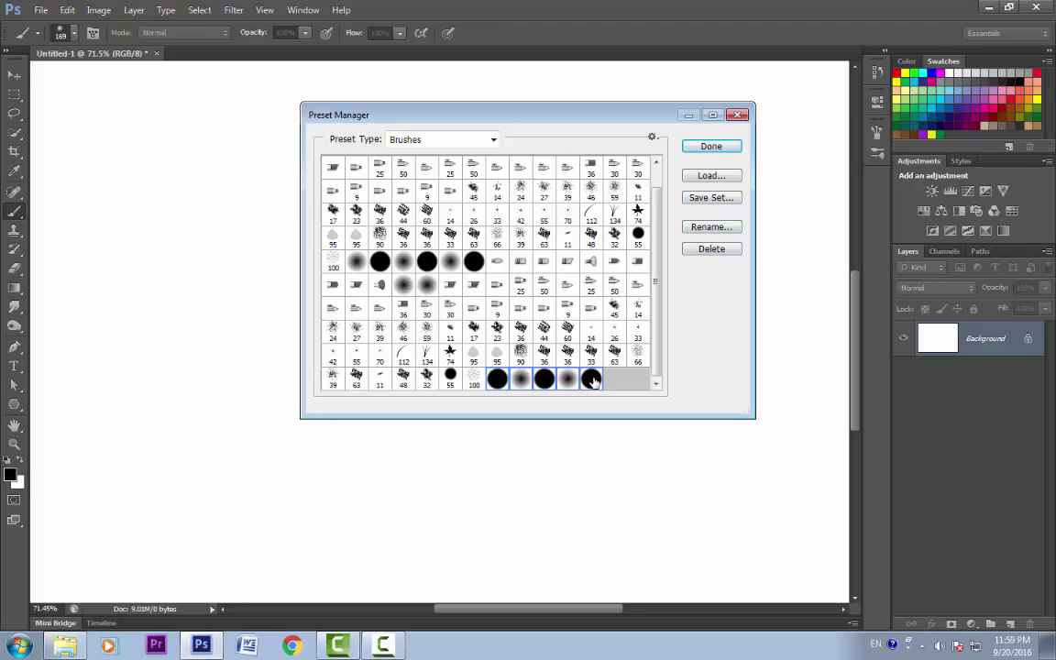
{"action": "mouse_move", "coordinate": [592, 381]}
{"action": "left_mouse_down"}
{"action": "mouse_move", "coordinate": [322, 156]}
{"action": "mouse_move", "coordinate": [310, 127]}
{"action": "mouse_move", "coordinate": [321, 152]}
{"action": "left_mouse_up"}
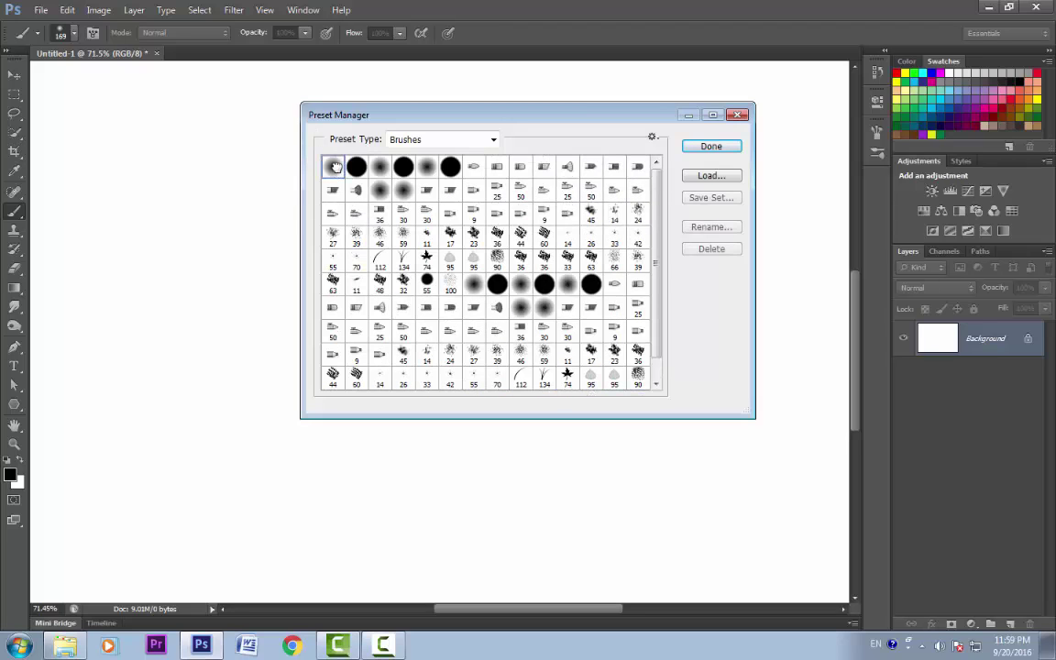
Delete the Soft Round brush preset at the start of the list and open the first remaining brush's name for editing
{"action": "left_click", "coordinate": [712, 248]}
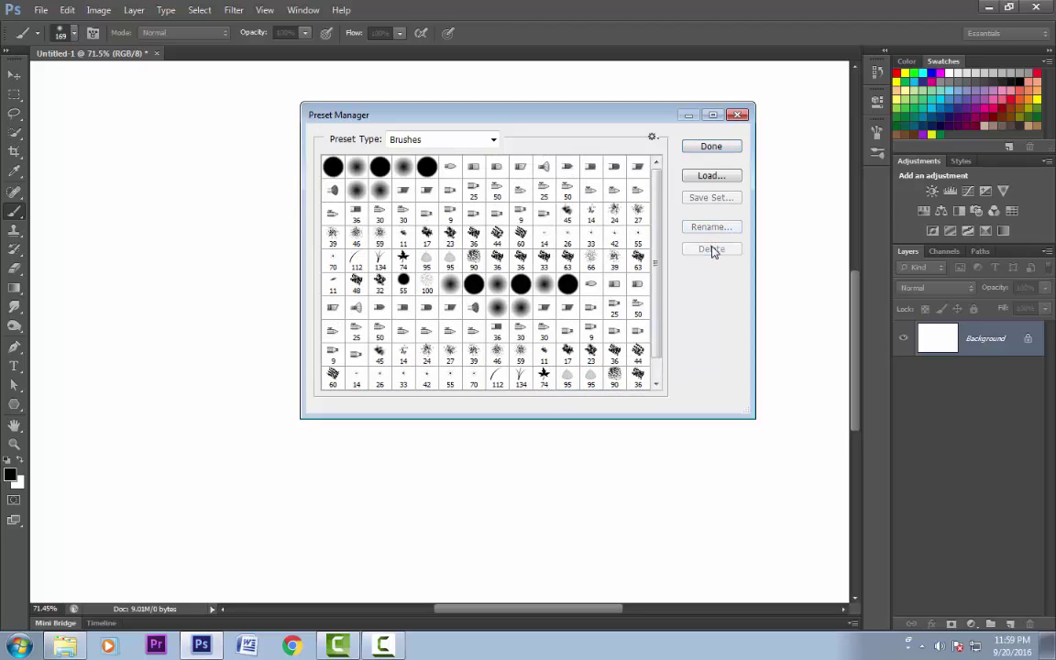
{"action": "left_click", "coordinate": [331, 166]}
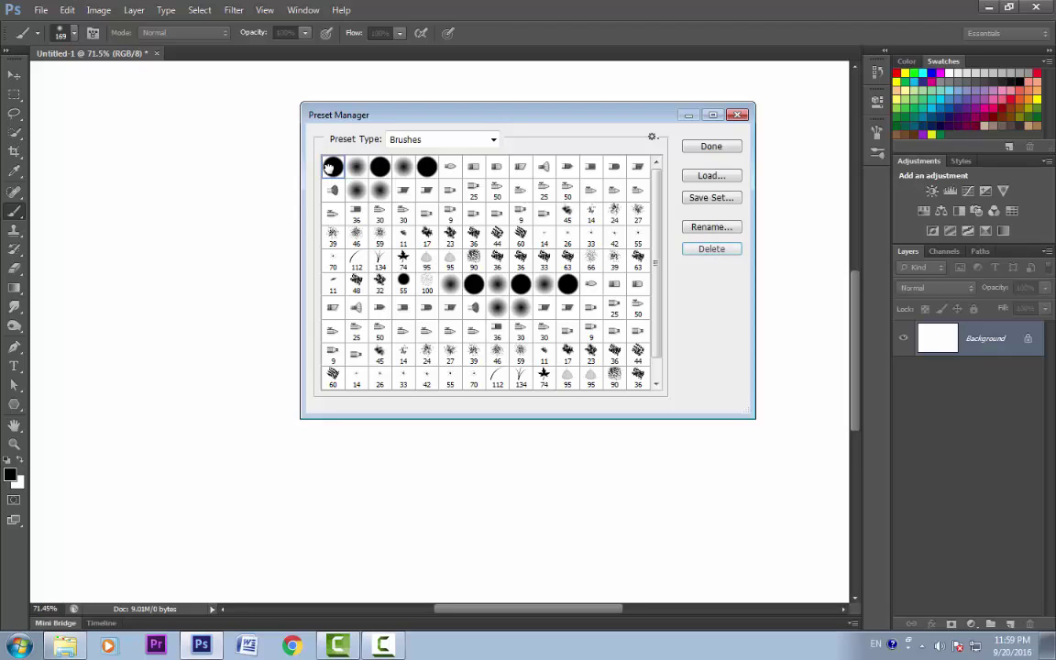
{"action": "left_click", "coordinate": [712, 227]}
{"action": "left_click_drag", "start_coordinate": [499, 221], "coordinate": [463, 220]}
{"action": "left_click", "coordinate": [668, 225]}
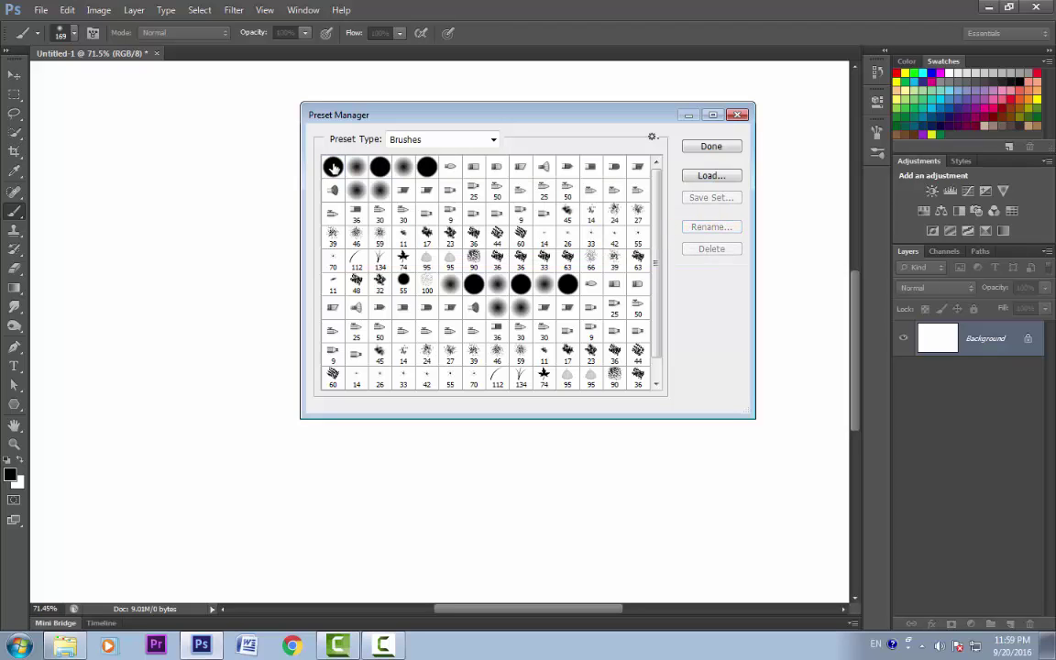
Review the preset types and reset the brushes to the default set without saving the current ones
{"action": "left_click", "coordinate": [493, 140]}
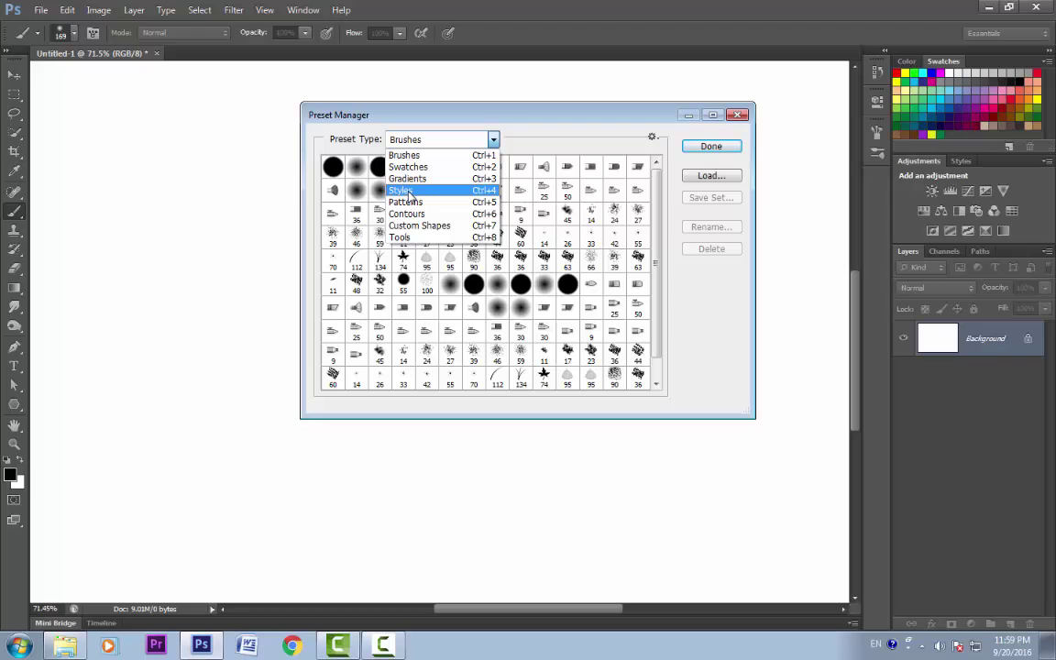
{"action": "left_click", "coordinate": [700, 342]}
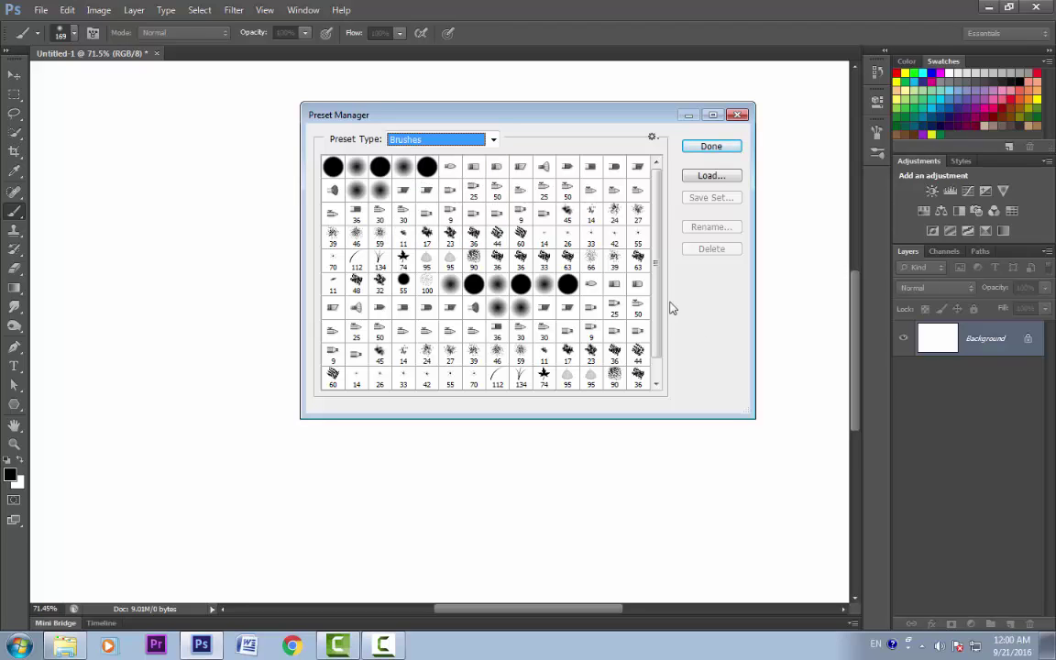
{"action": "left_click", "coordinate": [654, 137]}
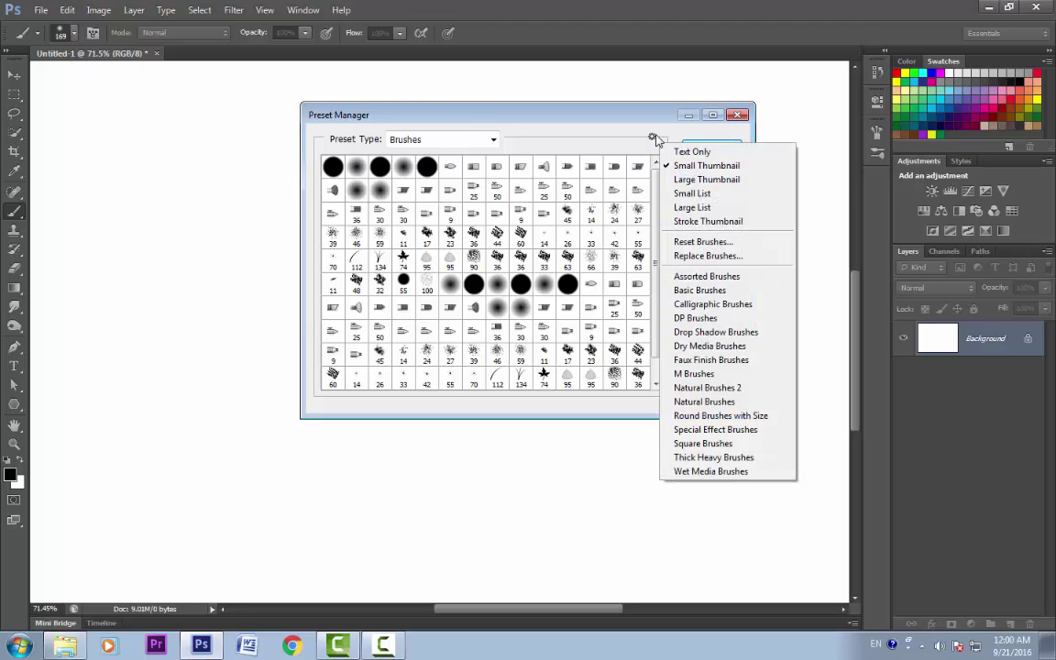
{"action": "left_click", "coordinate": [703, 242]}
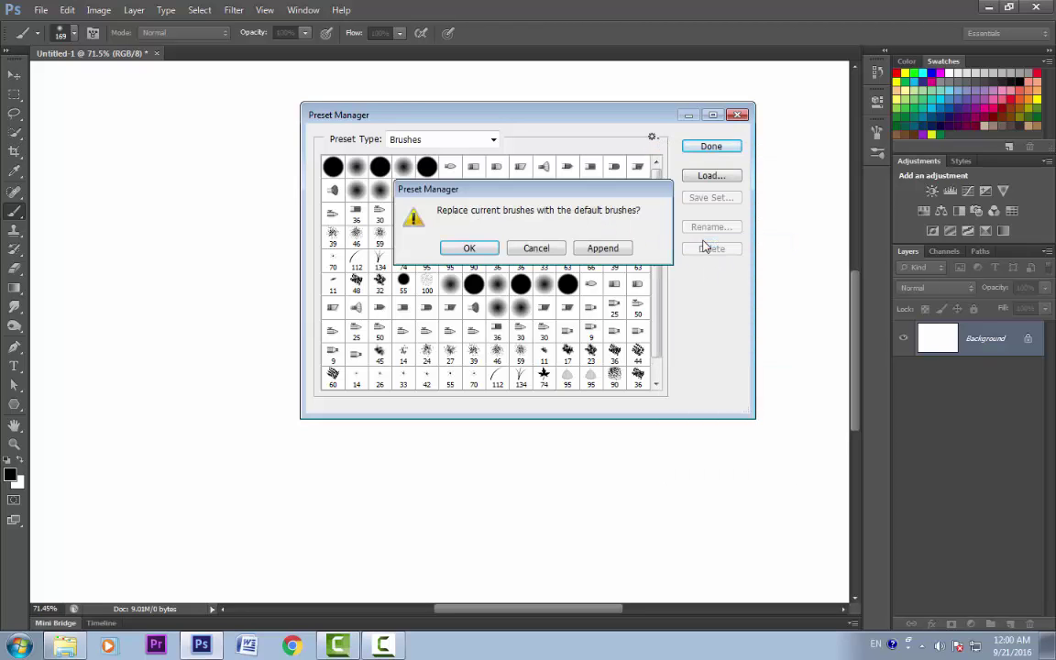
{"action": "left_click", "coordinate": [470, 249]}
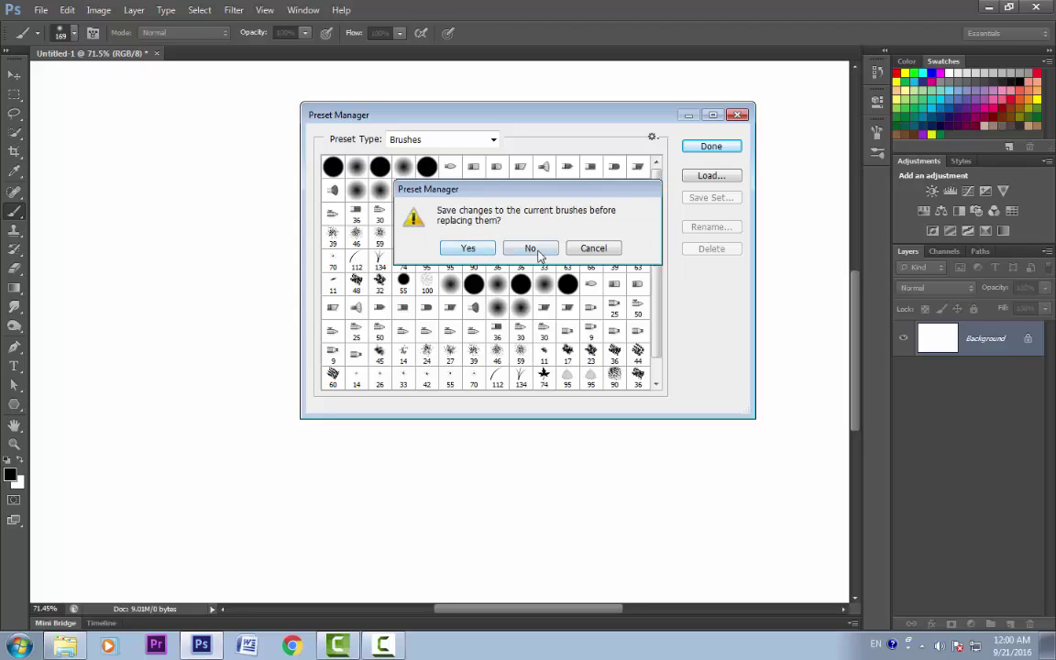
{"action": "left_click", "coordinate": [530, 249]}
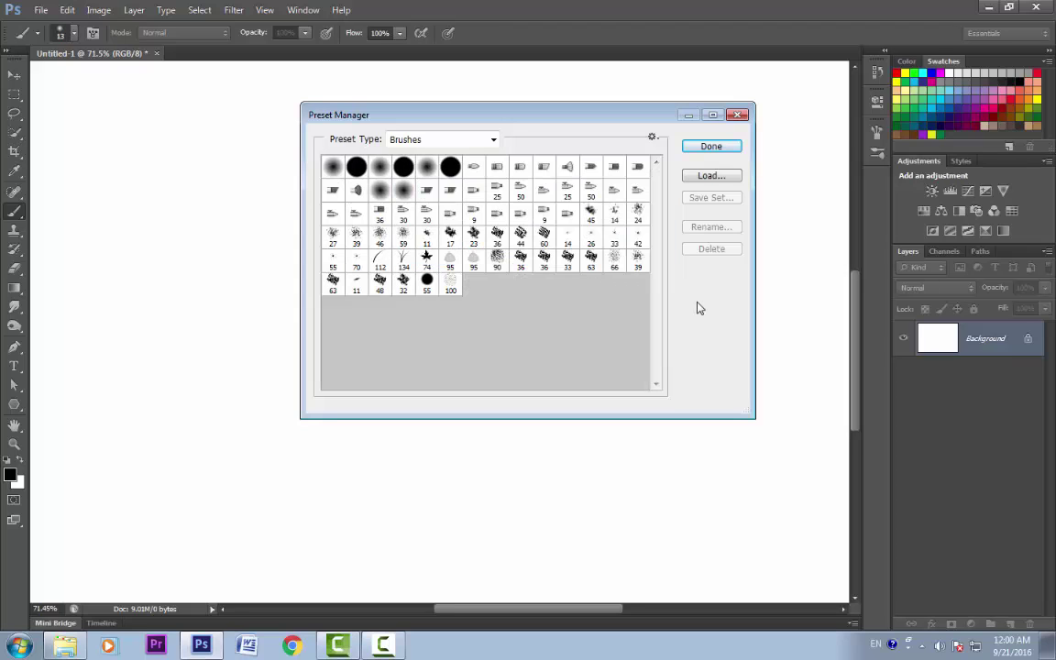
Load the brush set Palm Leaf Brushes.abr from the Lecture 43 folder and go to the end of the brush list
{"action": "left_click", "coordinate": [711, 177]}
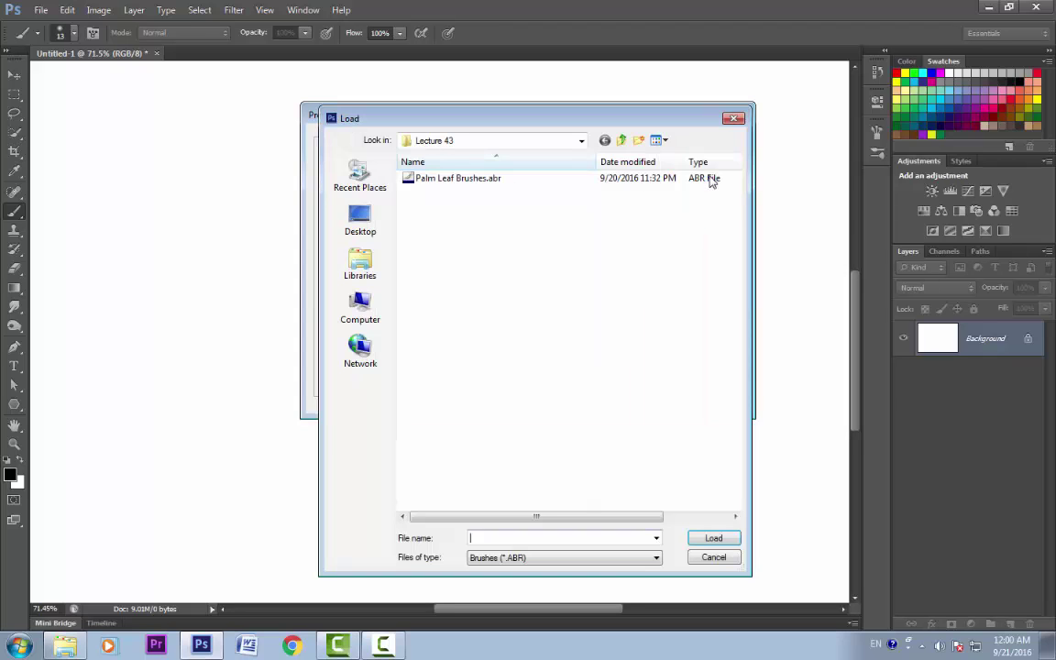
{"action": "left_click", "coordinate": [449, 180]}
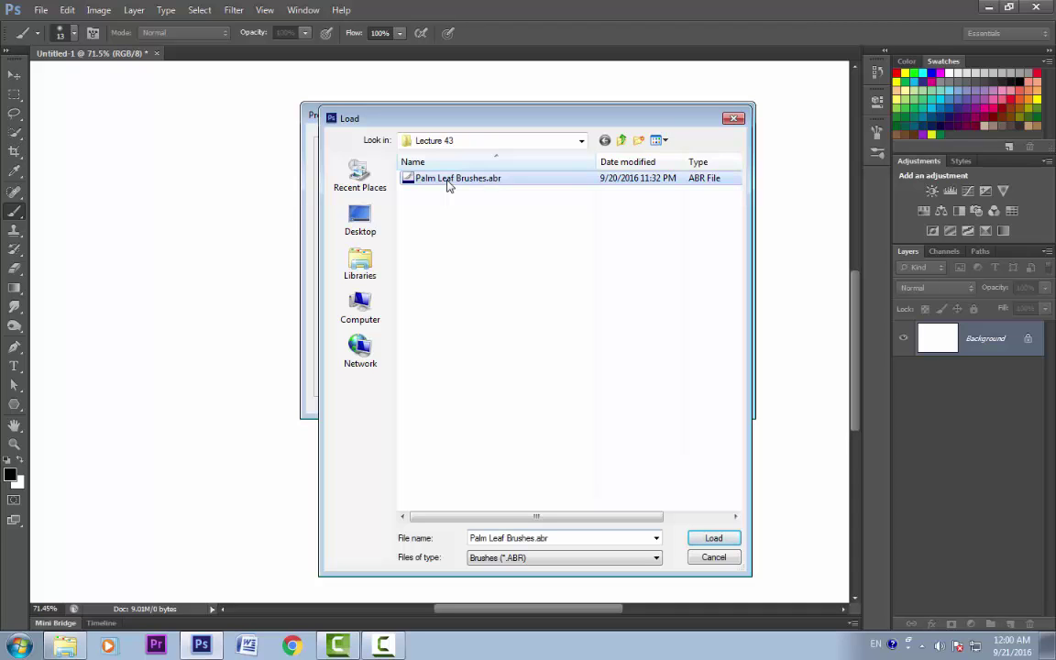
{"action": "left_click", "coordinate": [729, 539]}
{"action": "scroll", "coordinate": [649, 351], "scroll_direction": "down", "scroll_amount": 1}
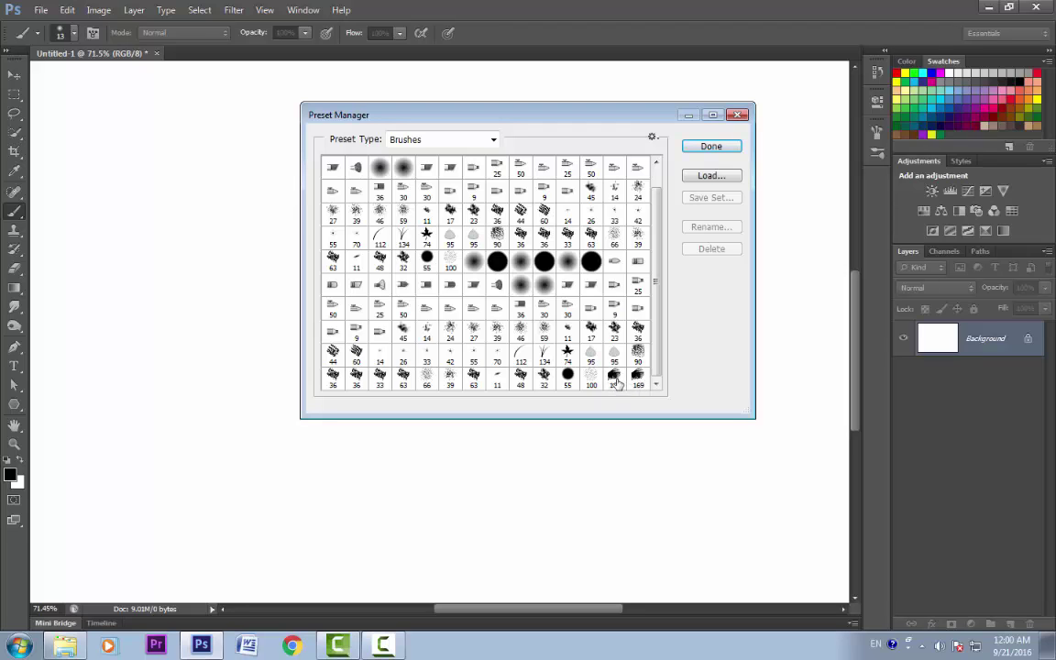
Move the two 169-pixel PalmLeaf brushes from the list's end to the start of the brush presets
{"action": "left_click", "coordinate": [616, 381]}
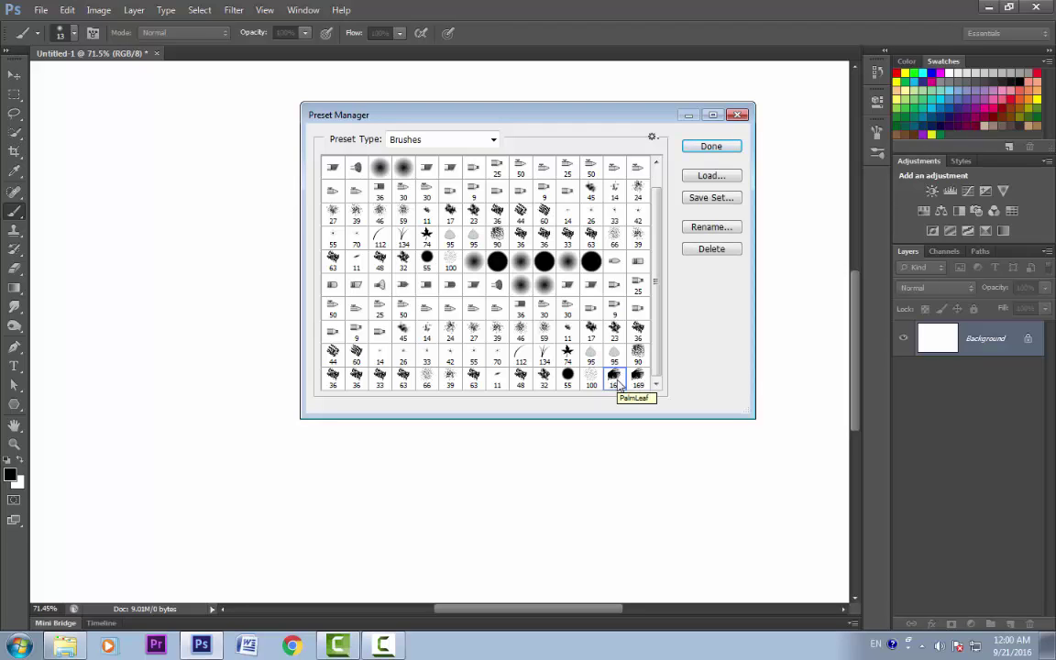
{"action": "left_click", "coordinate": [642, 380]}
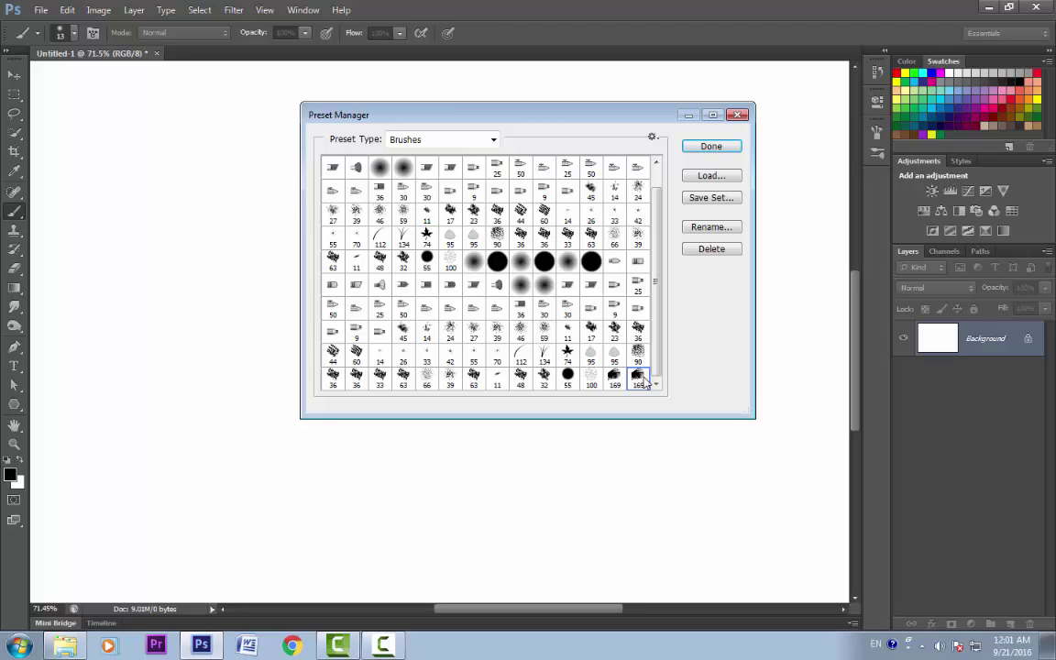
{"action": "left_click", "coordinate": [616, 381]}
{"action": "left_click", "coordinate": [642, 380], "text": "shift"}
{"action": "mouse_move", "coordinate": [640, 381]}
{"action": "left_mouse_down"}
{"action": "mouse_move", "coordinate": [323, 154]}
{"action": "mouse_move", "coordinate": [321, 164]}
{"action": "mouse_move", "coordinate": [321, 138]}
{"action": "mouse_move", "coordinate": [335, 160]}
{"action": "mouse_move", "coordinate": [297, 147]}
{"action": "mouse_move", "coordinate": [321, 163]}
{"action": "left_mouse_up"}
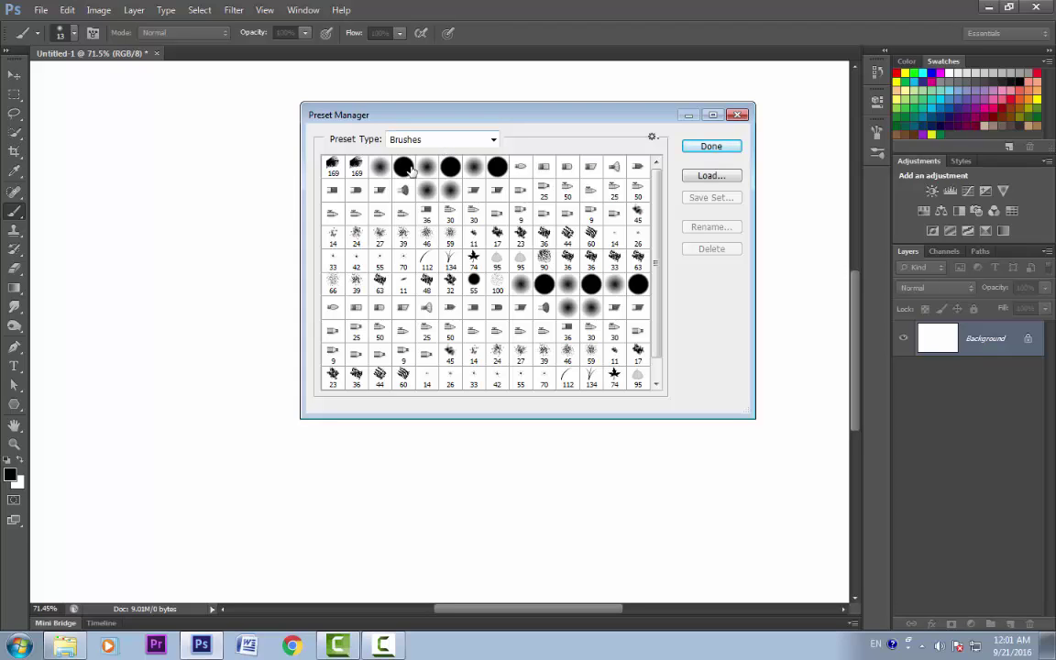
Select the six round brushes behind the palm leaf brushes, open the dialog for saving them as a set, and cancel it
{"action": "left_click", "coordinate": [380, 166]}
{"action": "left_click", "coordinate": [497, 165], "text": "shift"}
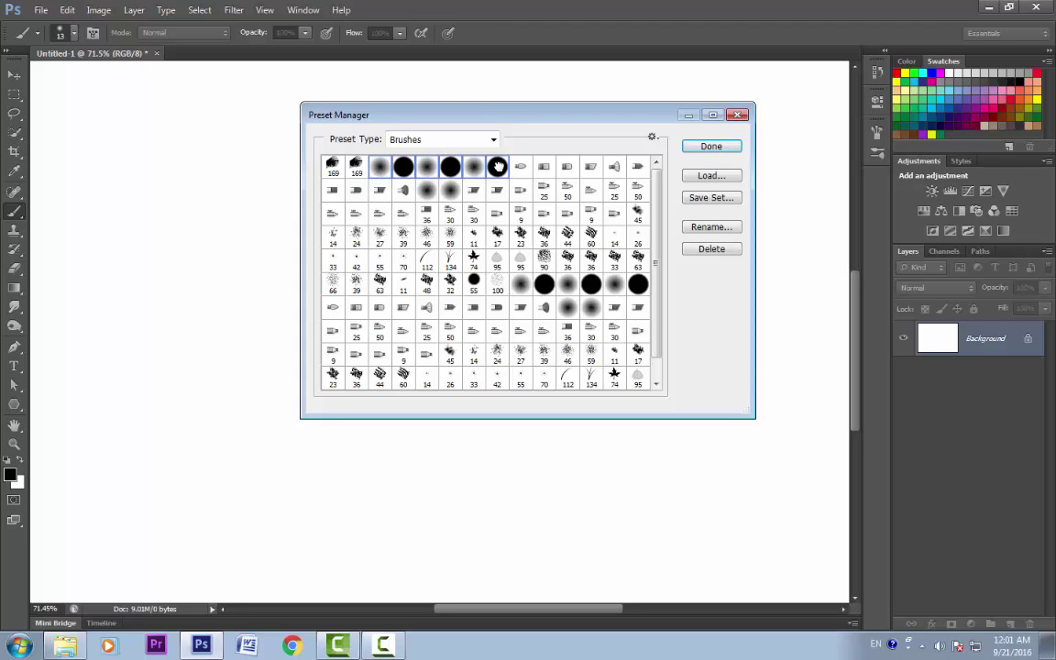
{"action": "left_click", "coordinate": [709, 199]}
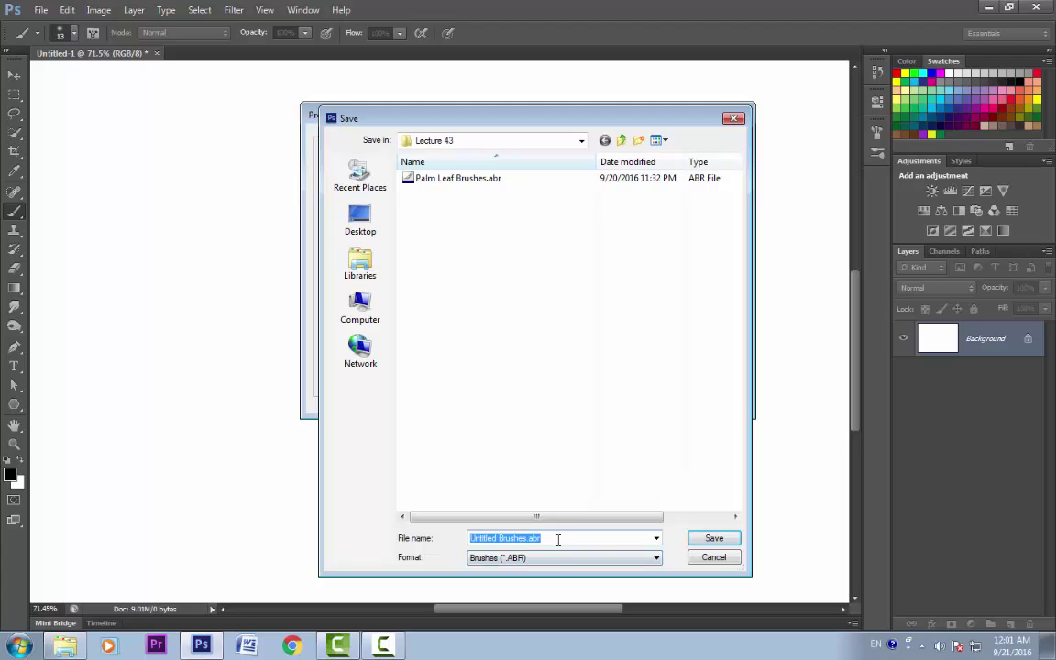
{"action": "left_click", "coordinate": [714, 557]}
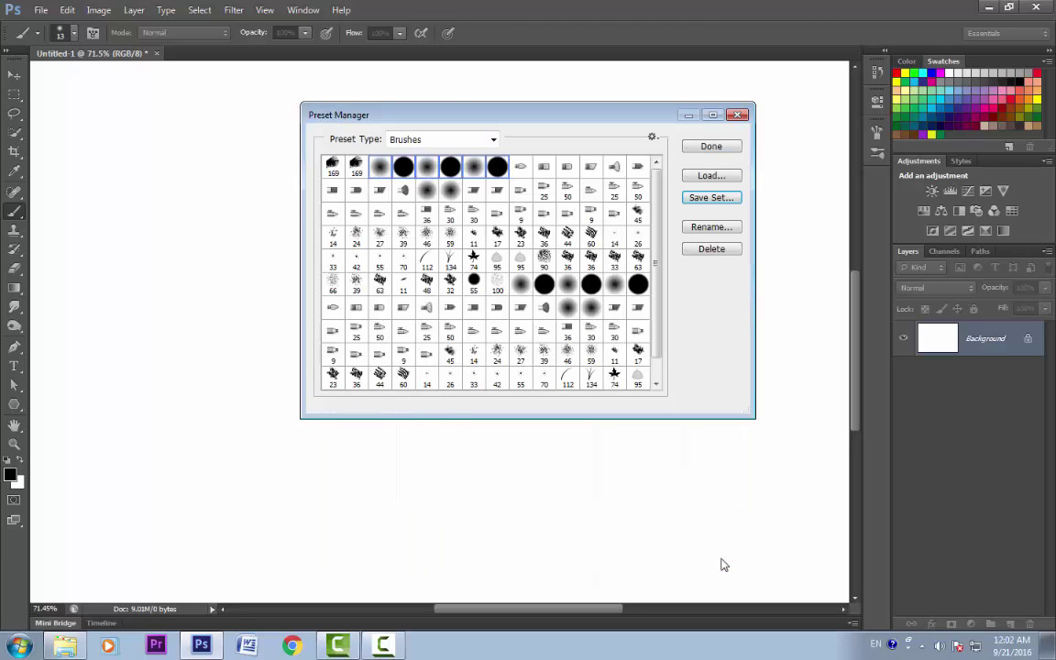
Switch the preset type to Gradients, open the set-saving dialog for the black-striped gradient, and close it
{"action": "left_click", "coordinate": [491, 139]}
{"action": "left_click", "coordinate": [414, 177]}
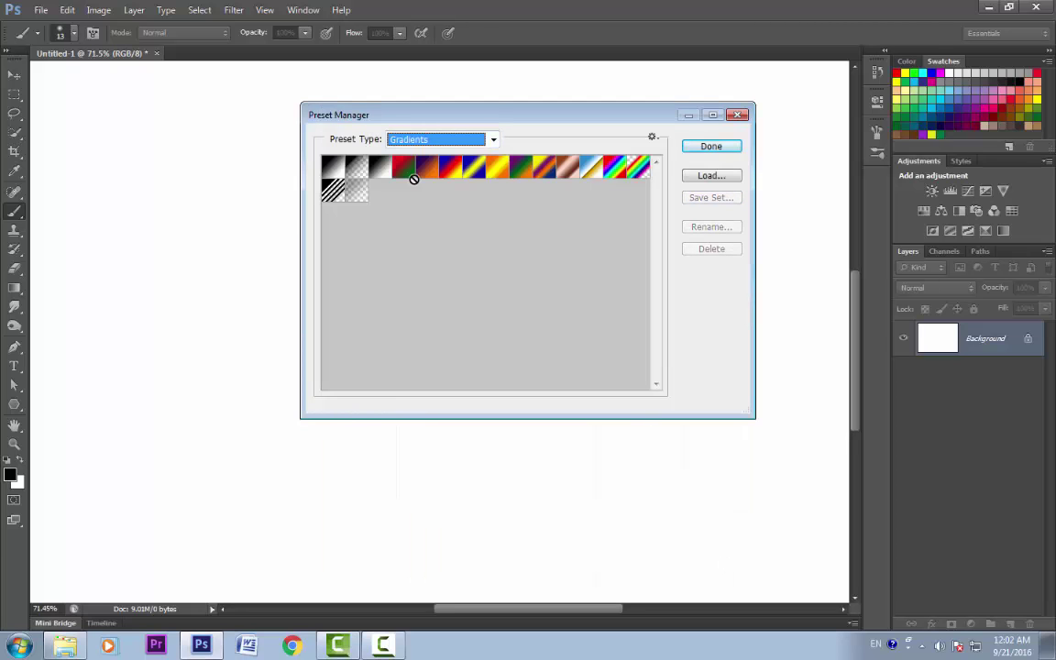
{"action": "left_click", "coordinate": [334, 191]}
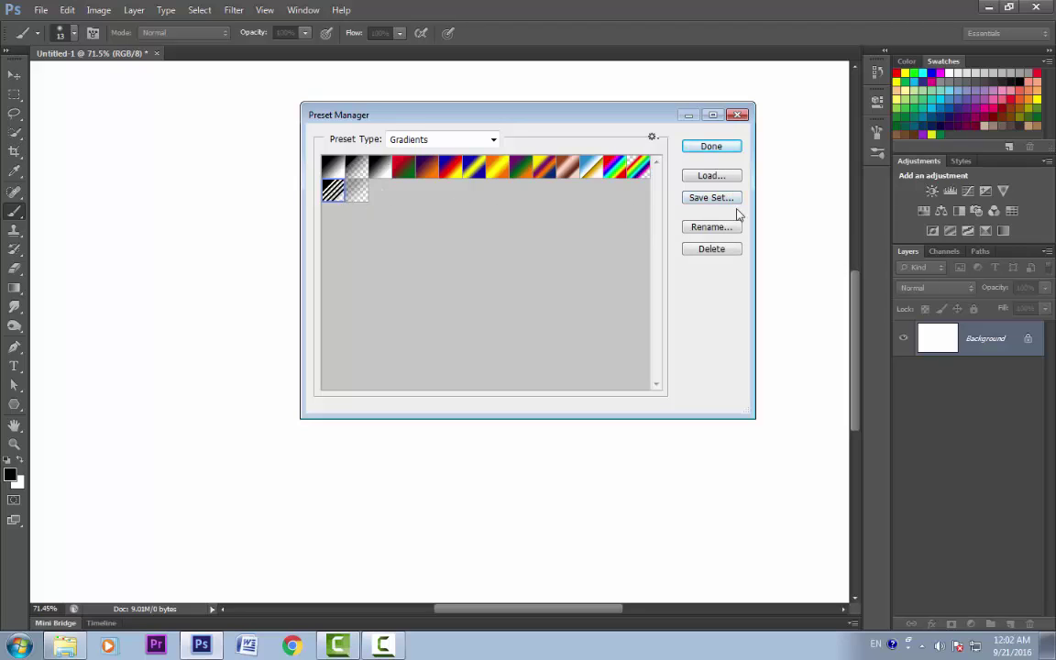
{"action": "left_click", "coordinate": [706, 198]}
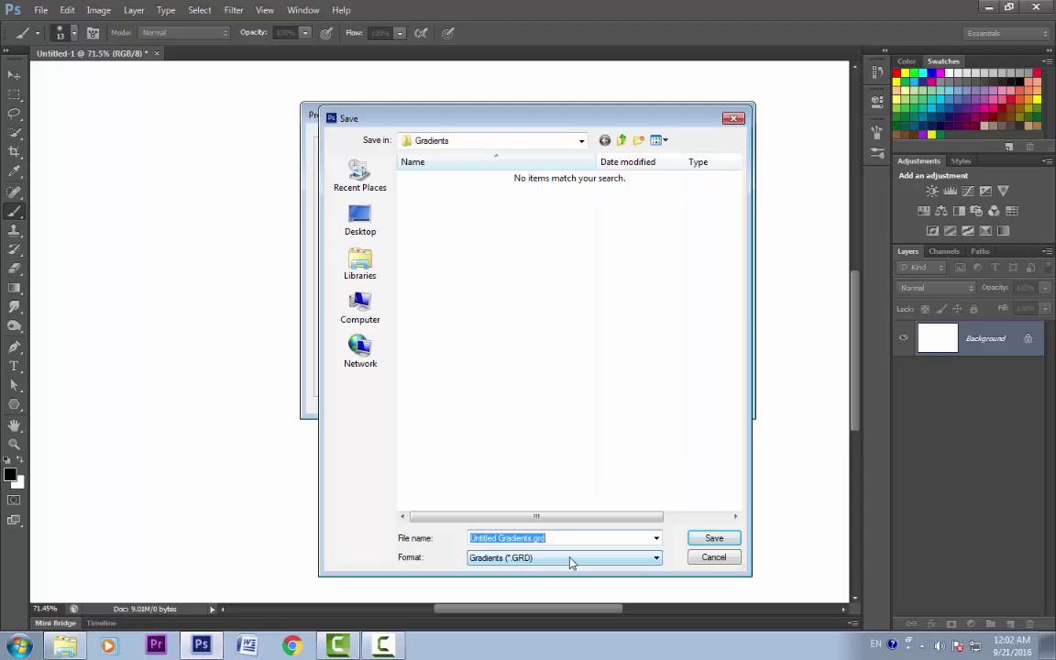
{"action": "key", "text": "Return"}
Display the Tools presets and close the Preset Manager
{"action": "left_click", "coordinate": [494, 139]}
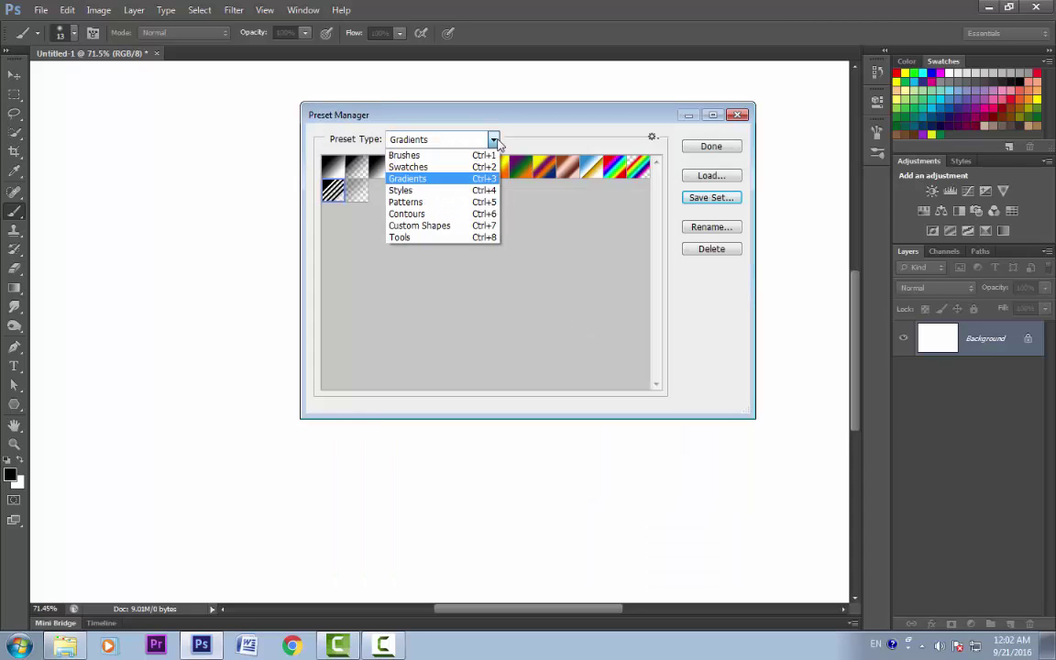
{"action": "left_click", "coordinate": [408, 240]}
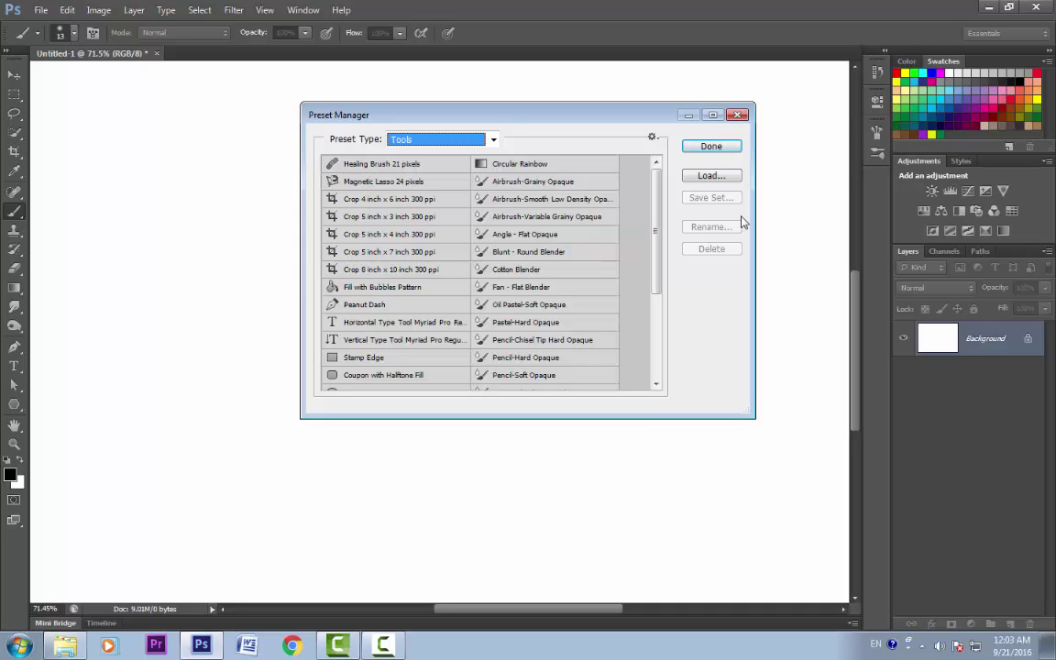
{"action": "left_click", "coordinate": [738, 115]}
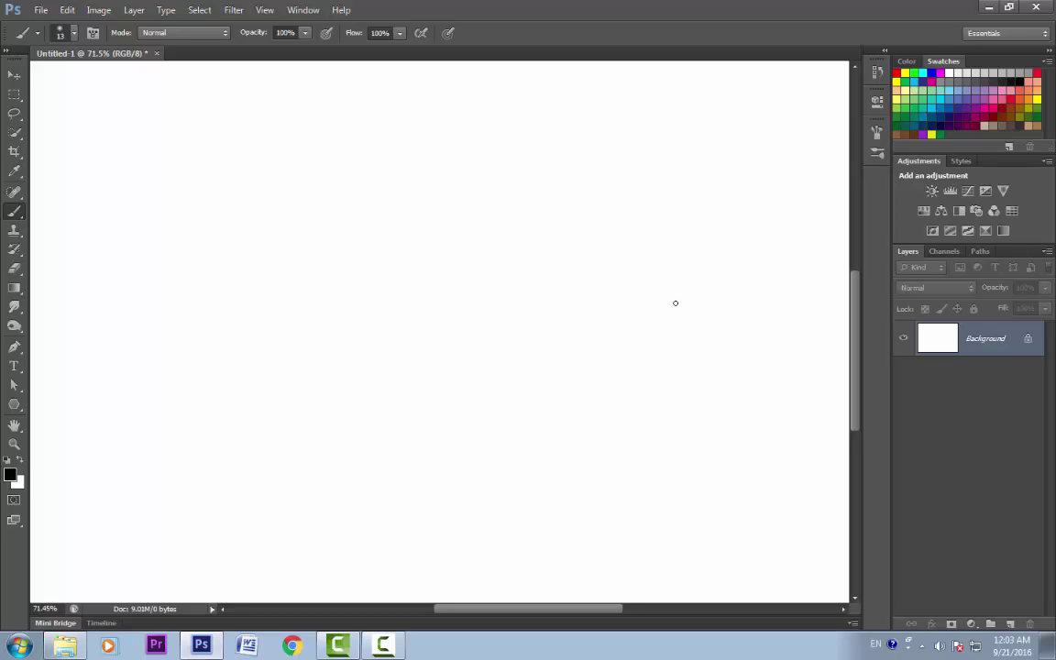
Look through the brush picker and the detailed brush settings, and close them again
{"action": "left_click", "coordinate": [74, 33]}
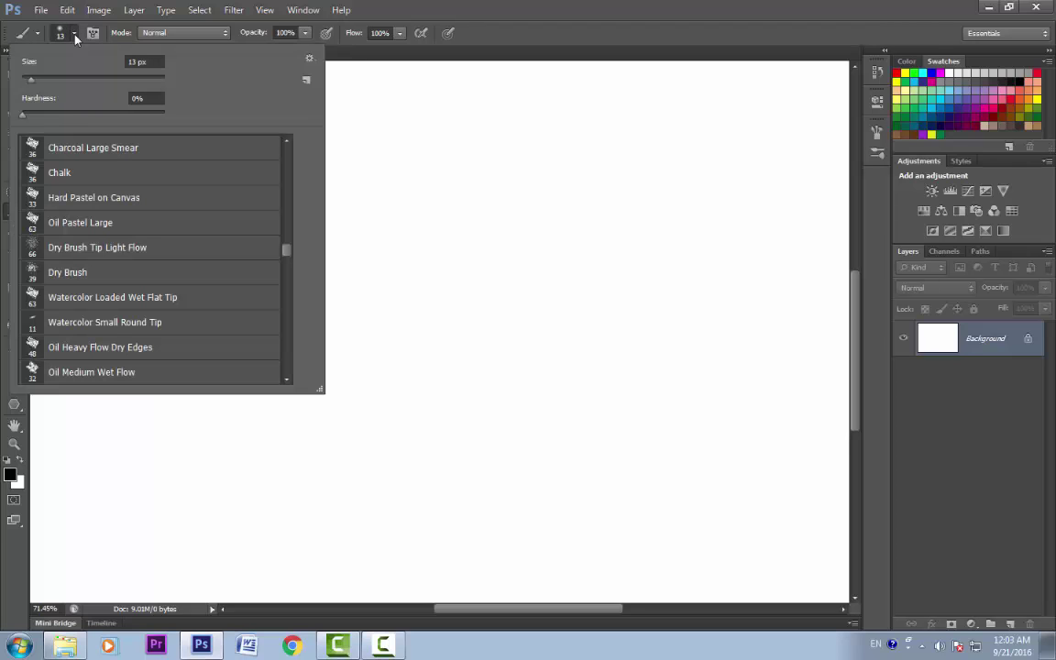
{"action": "left_click", "coordinate": [93, 33]}
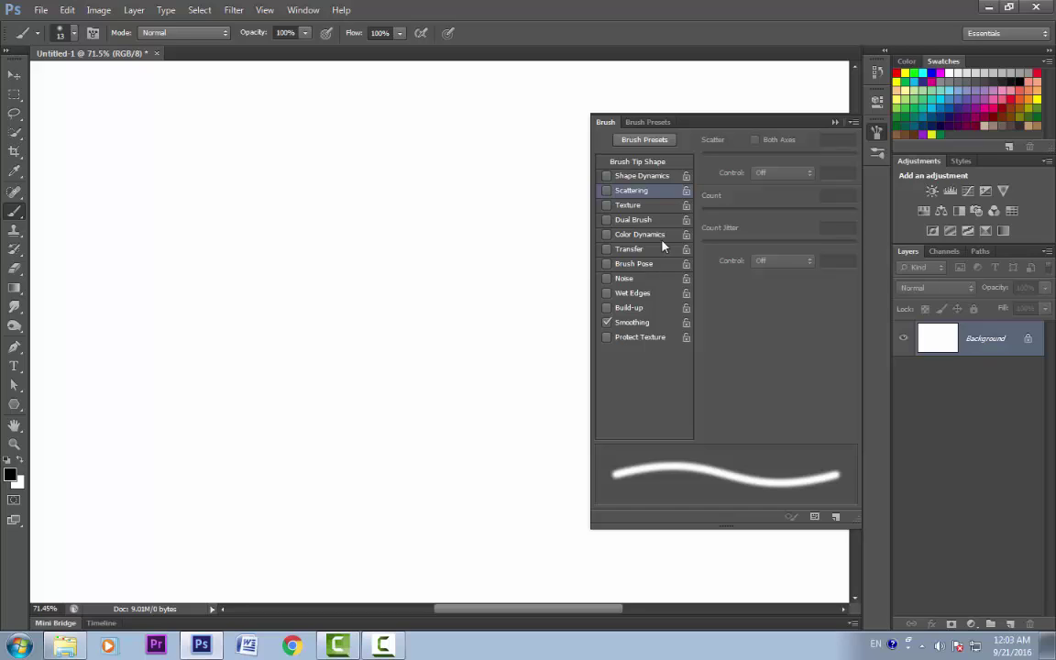
{"action": "key", "text": "F5"}
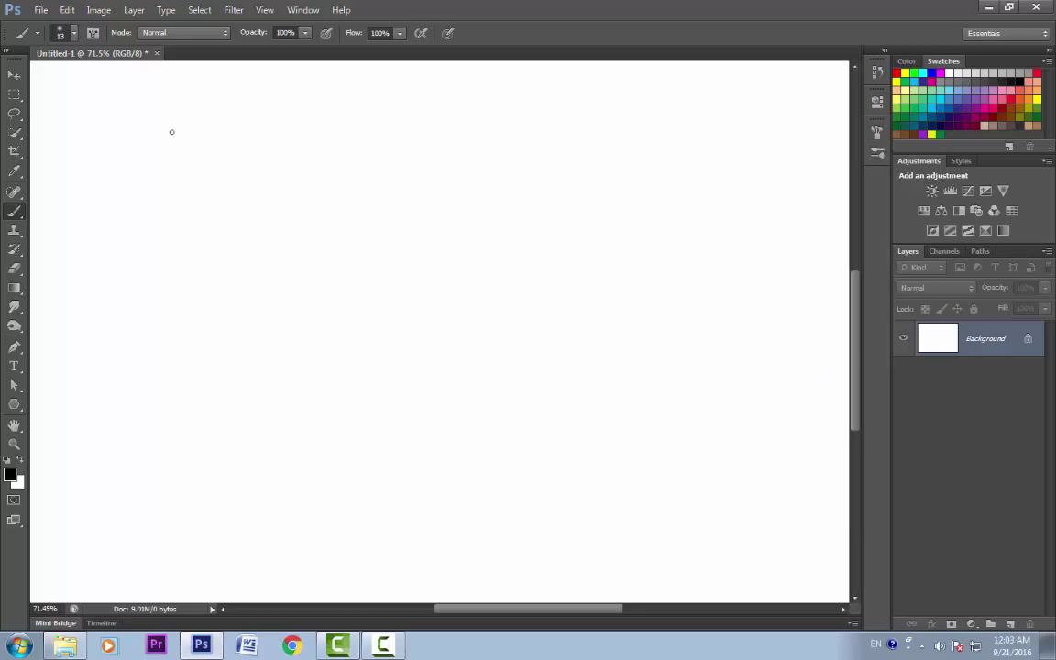
Choose the Non-Photo Blue Pencil tool preset and paint a short curved stroke on the blank canvas
{"action": "left_click", "coordinate": [39, 36]}
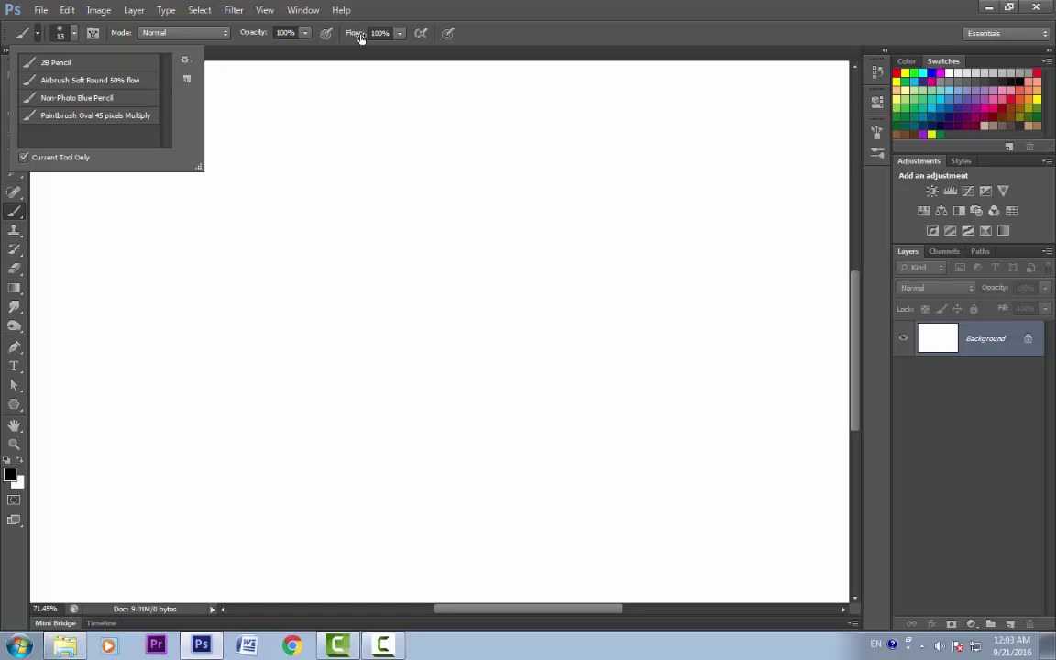
{"action": "left_click", "coordinate": [75, 101]}
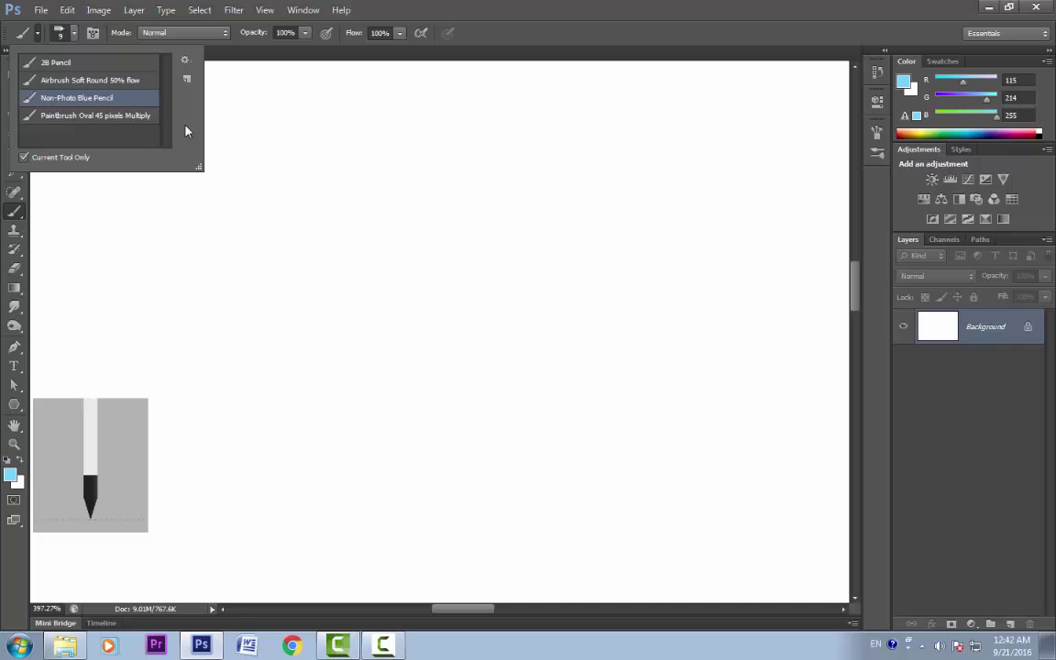
{"action": "left_click", "coordinate": [93, 33]}
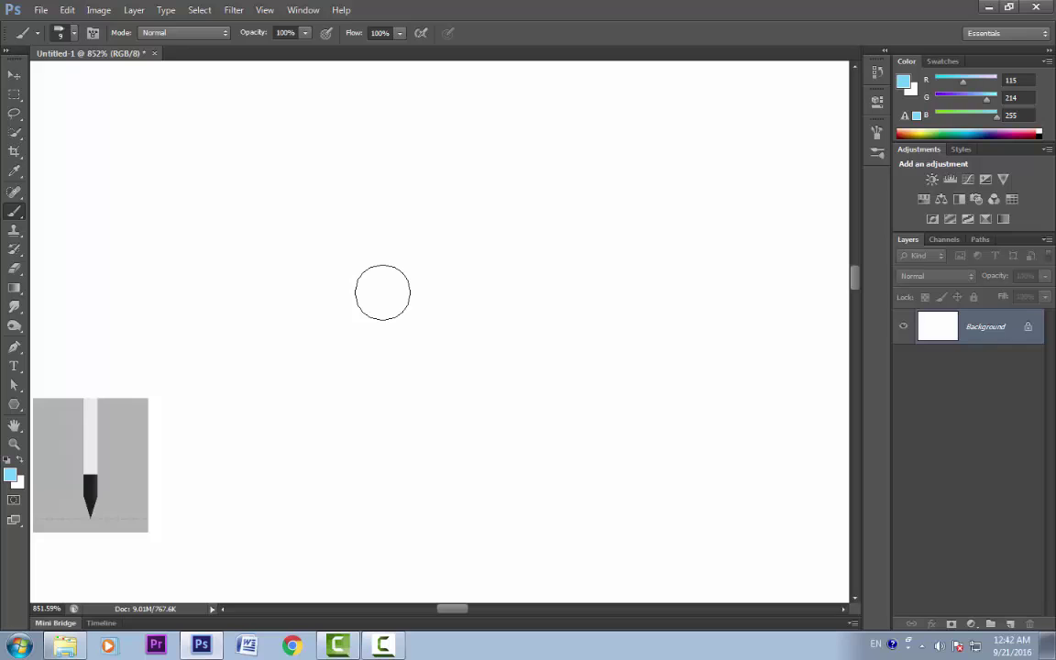
{"action": "mouse_move", "coordinate": [372, 249]}
{"action": "left_mouse_down"}
{"action": "mouse_move", "coordinate": [408, 355]}
{"action": "mouse_move", "coordinate": [468, 430]}
{"action": "left_mouse_up"}
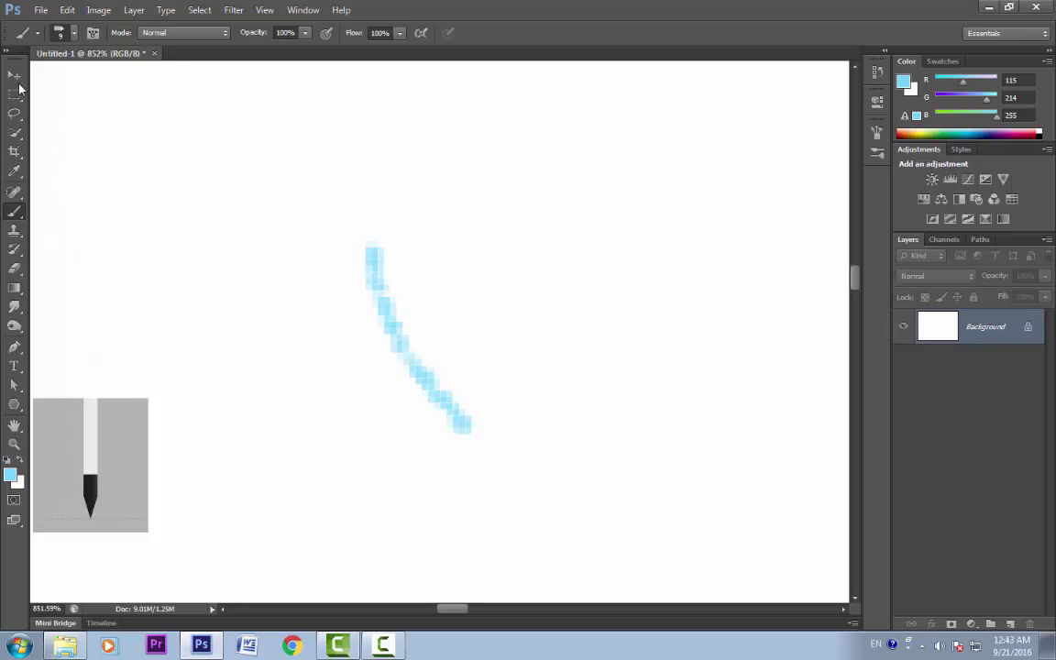
Activate the Crop tool and show the presets of all tools instead of only the current one
{"action": "left_click", "coordinate": [14, 150]}
{"action": "left_click", "coordinate": [38, 34]}
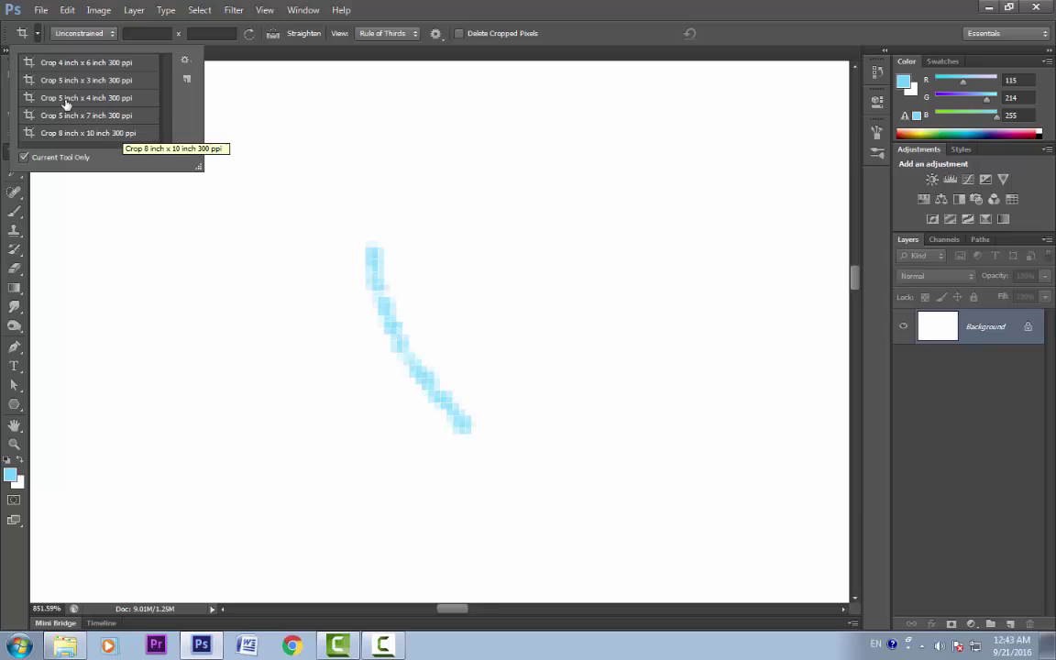
{"action": "left_click", "coordinate": [26, 157]}
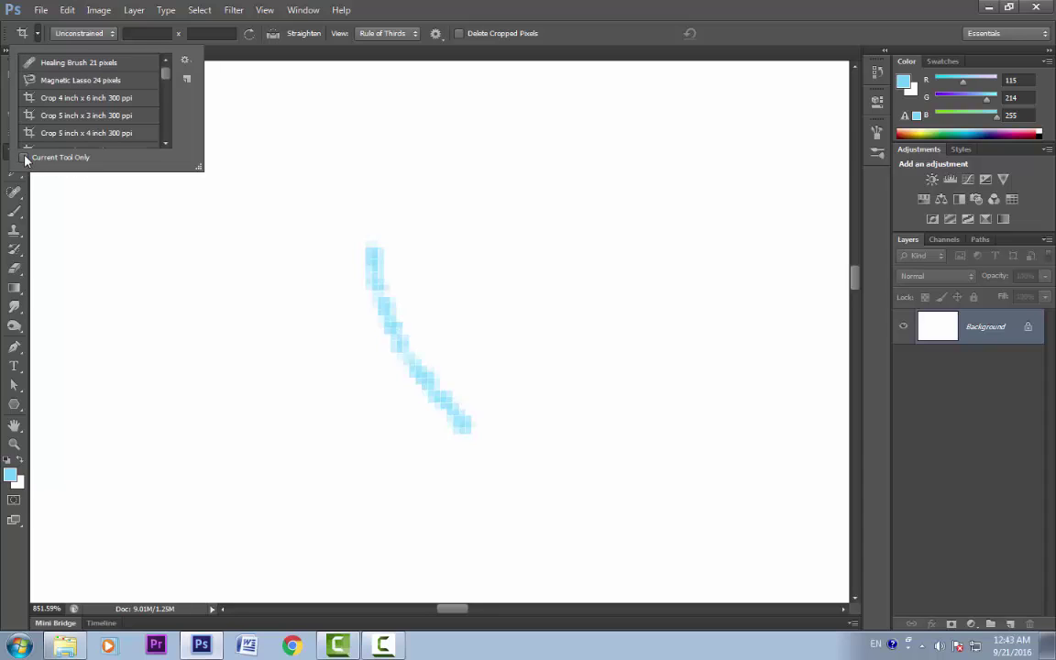
Choose the Desaturate 13 pixels tool preset and limit the preset list to the current tool
{"action": "left_click_drag", "start_coordinate": [167, 76], "coordinate": [168, 133]}
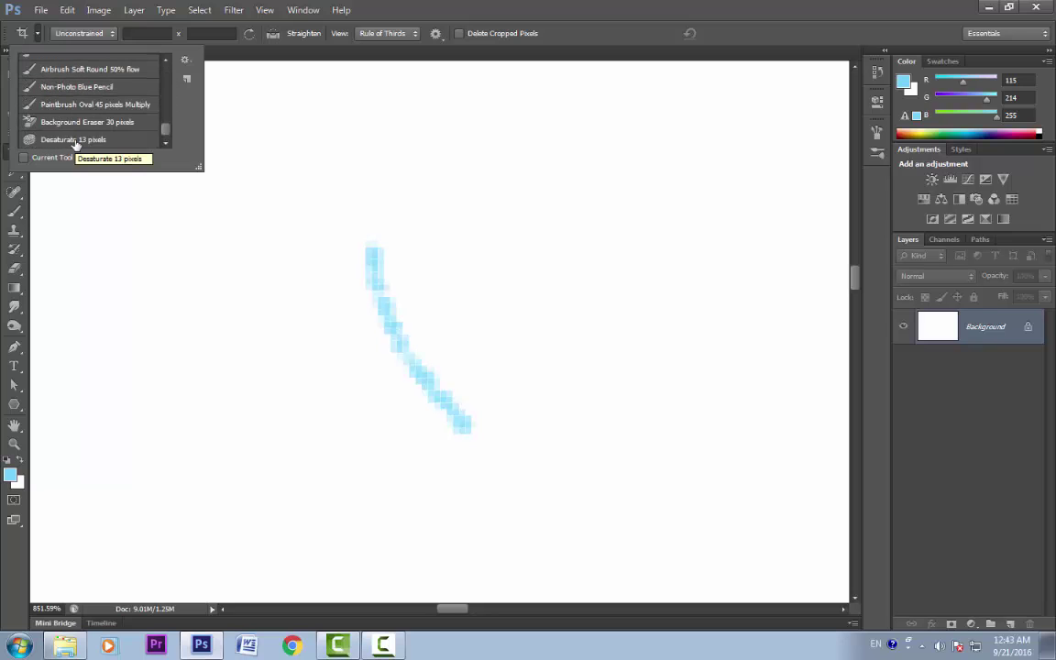
{"action": "left_click", "coordinate": [75, 142]}
{"action": "left_click", "coordinate": [55, 37]}
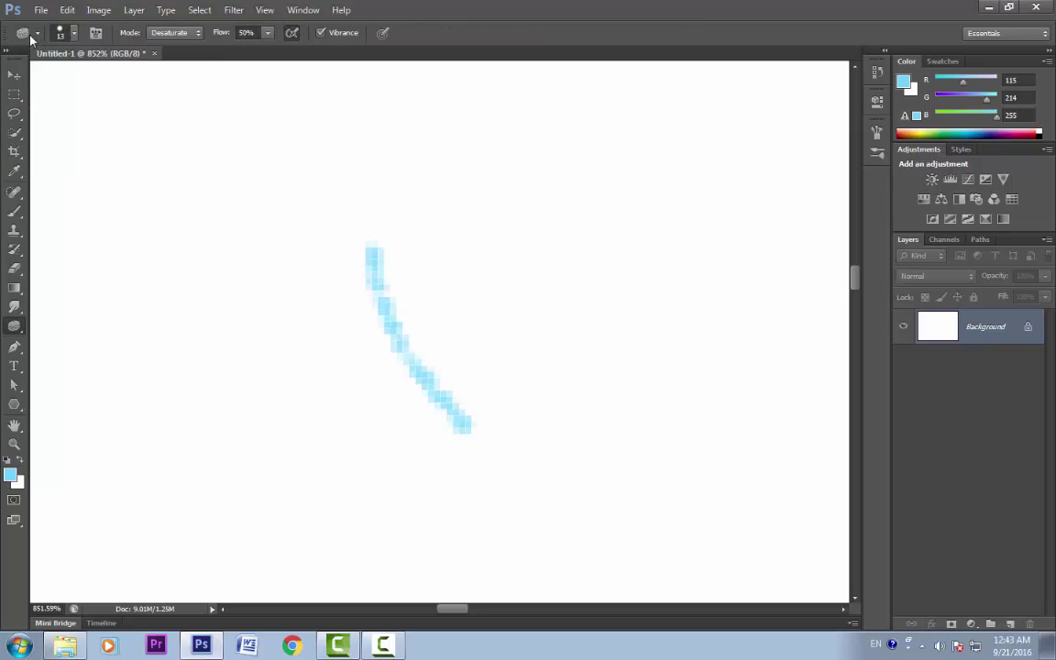
{"action": "left_click", "coordinate": [31, 35]}
{"action": "left_click", "coordinate": [27, 158]}
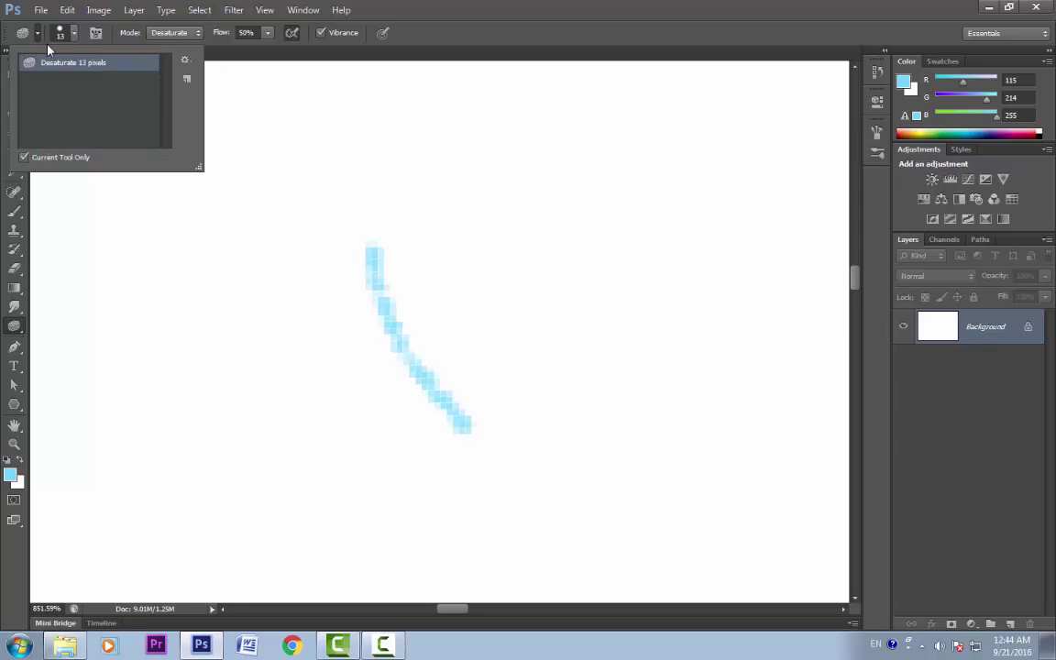
Turn off Vibrance and the airbrush option for the Sponge tool, and set its flow to 25% and mode to Saturate
{"action": "left_click", "coordinate": [321, 34]}
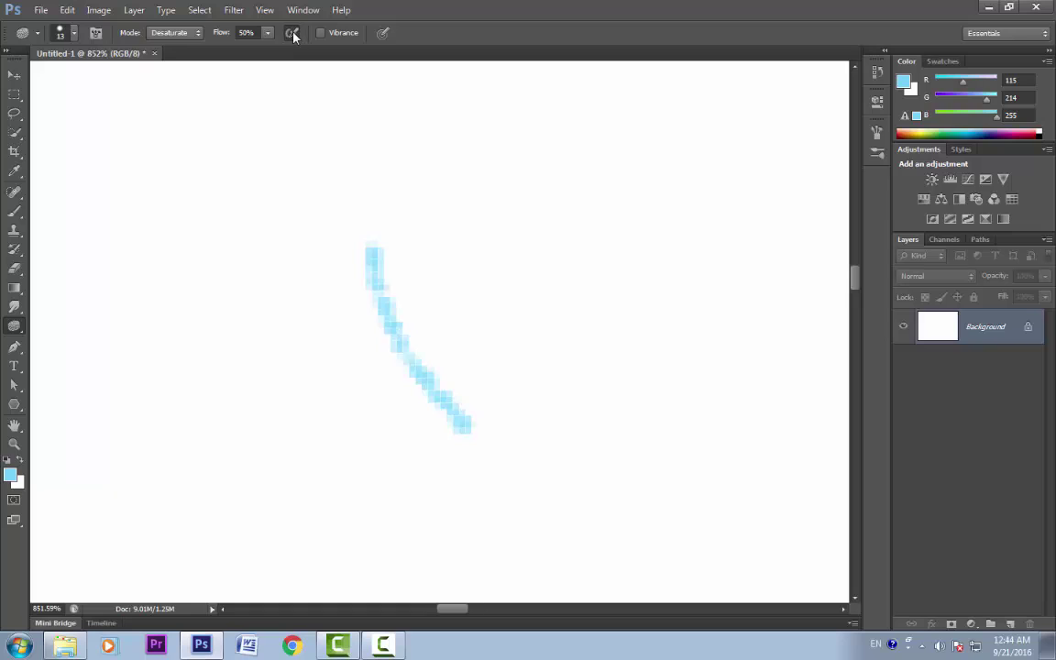
{"action": "left_click", "coordinate": [268, 34]}
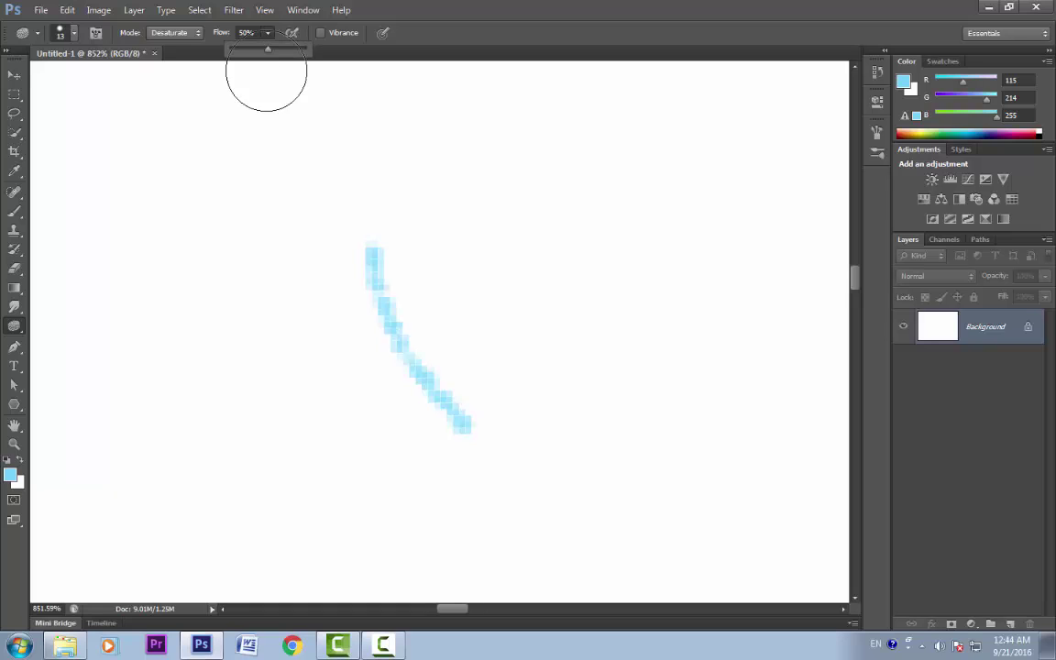
{"action": "left_click_drag", "start_coordinate": [269, 52], "coordinate": [250, 55]}
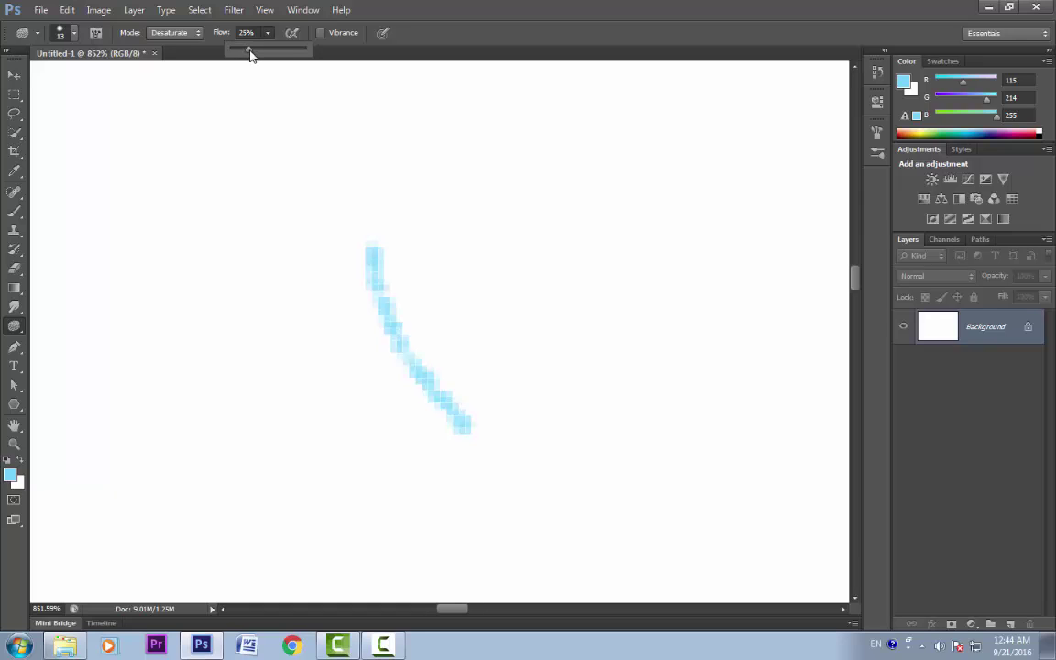
{"action": "left_click", "coordinate": [201, 35]}
{"action": "left_click", "coordinate": [166, 58]}
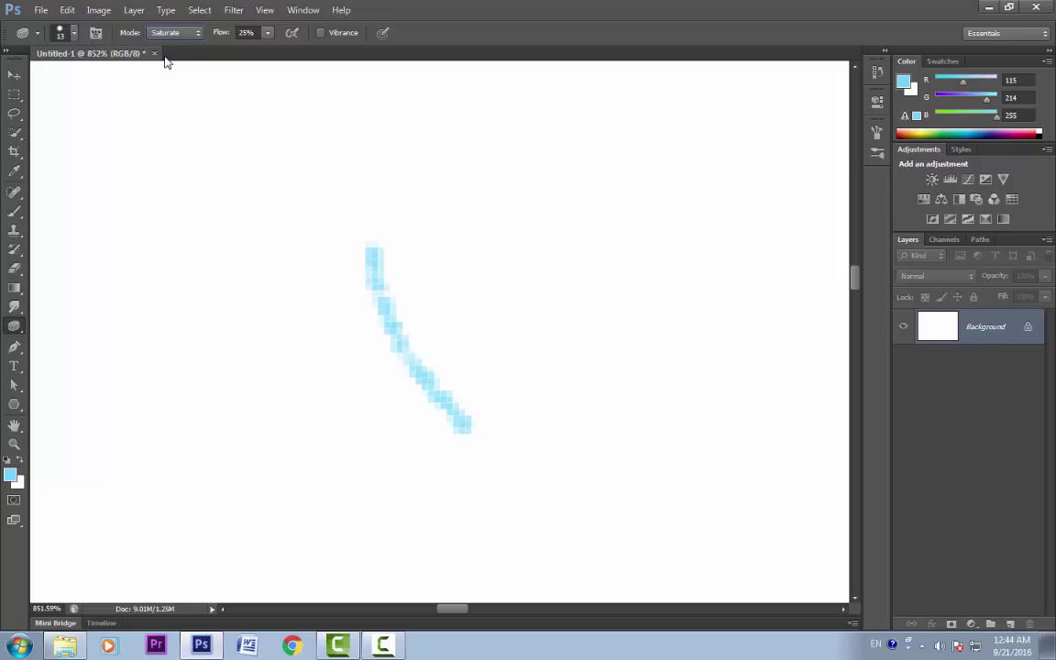
Save the current Sponge tool settings as a new tool preset named DemoSponge
{"action": "left_click", "coordinate": [39, 34]}
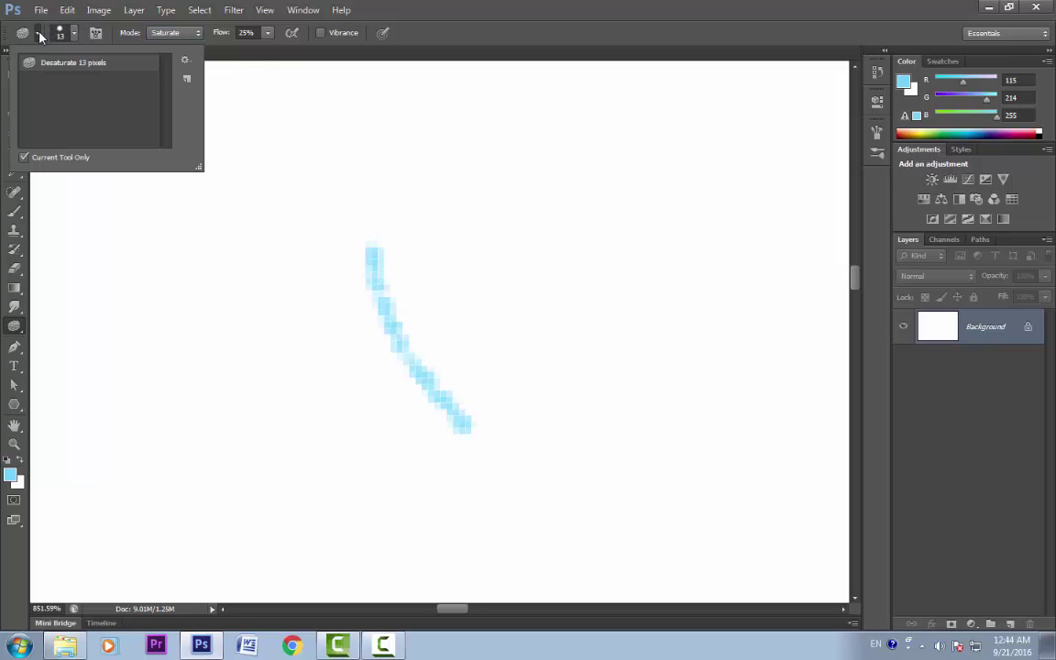
{"action": "left_click", "coordinate": [187, 81]}
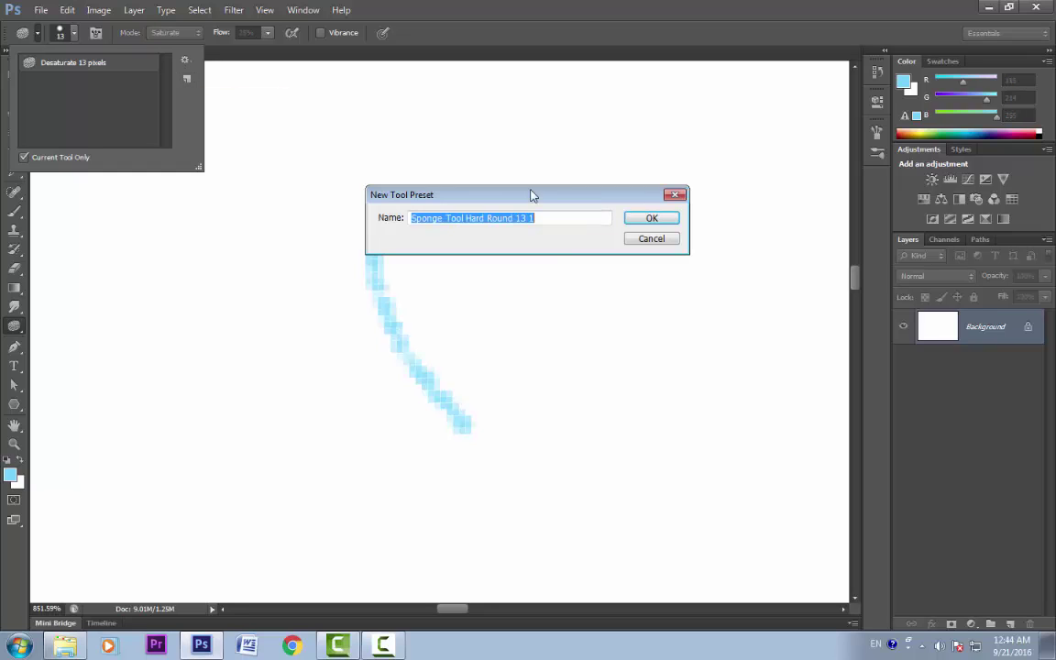
{"action": "type", "text": "D"}
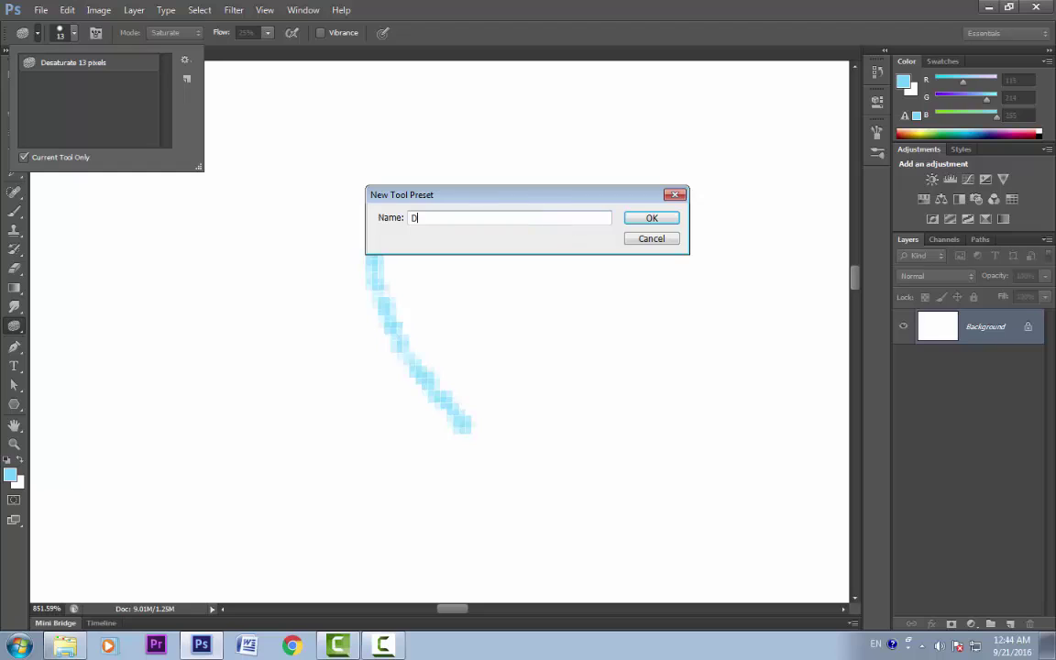
{"action": "type", "text": "emoSponge"}
{"action": "left_click", "coordinate": [644, 218]}
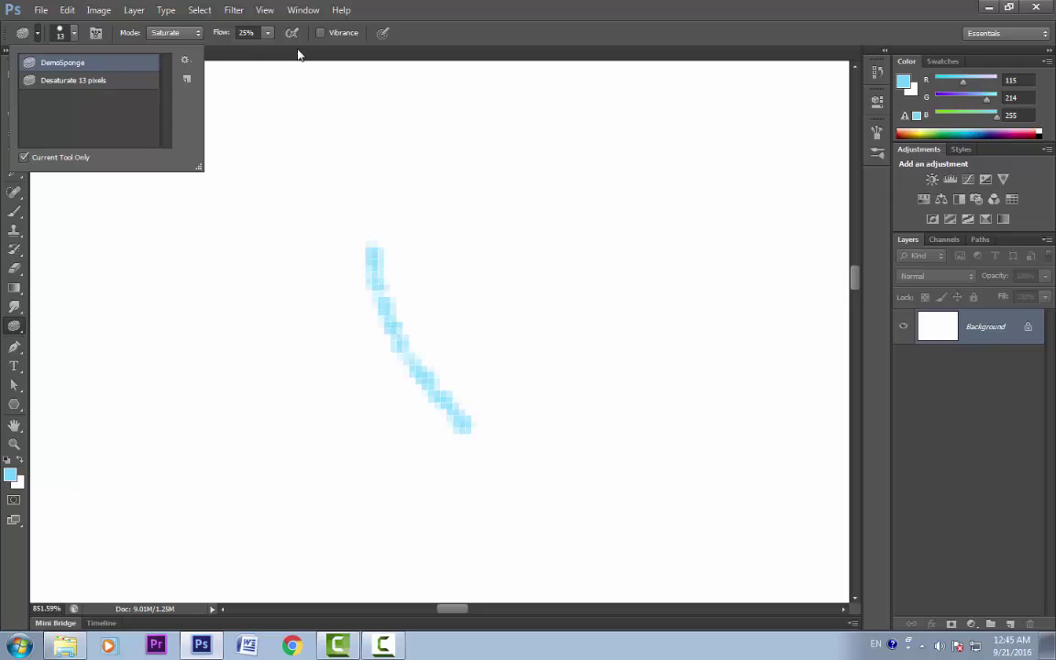
Compare the Desaturate 13 pixels and DemoSponge presets by switching between them, ending on DemoSponge
{"action": "left_click", "coordinate": [96, 82]}
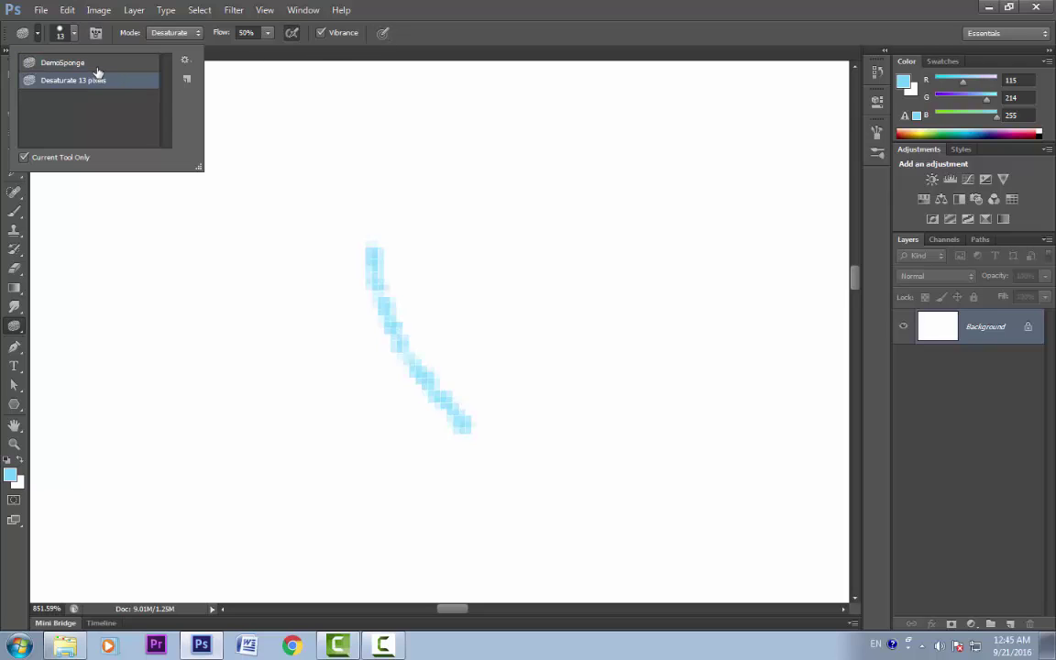
{"action": "left_click", "coordinate": [97, 66]}
{"action": "left_click", "coordinate": [97, 80]}
{"action": "left_click", "coordinate": [92, 64]}
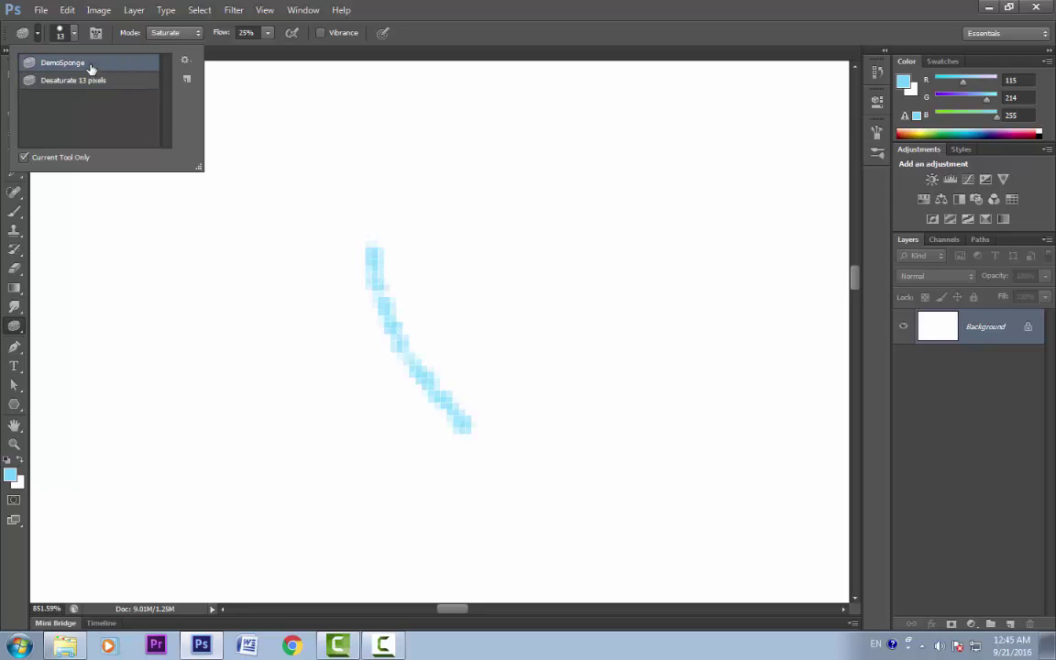